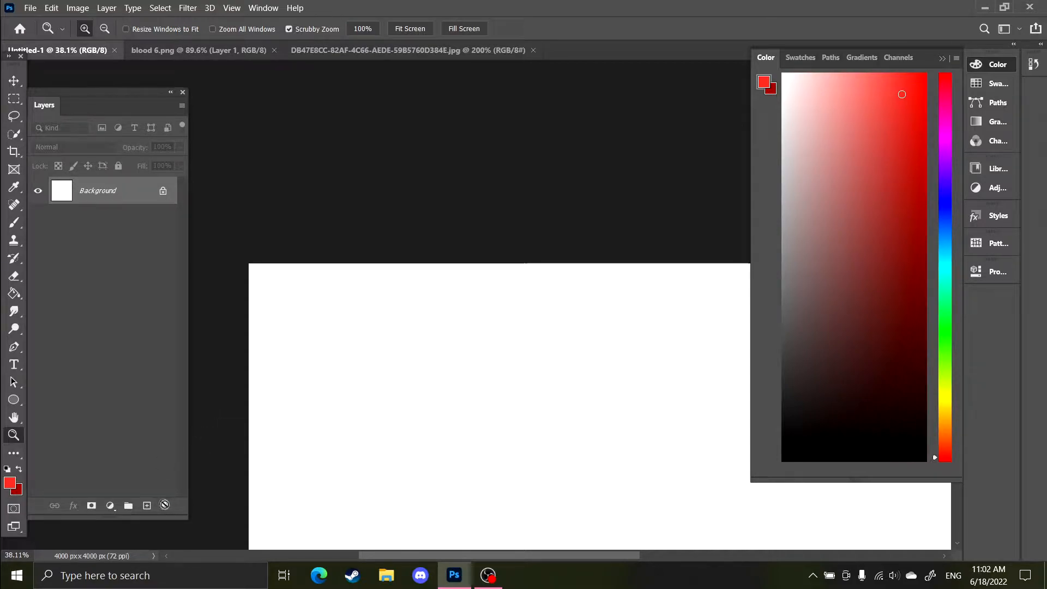
Add new empty layers to the blank document and select Layer 1
{"action": "left_click", "coordinate": [147, 506]}
{"action": "left_click", "coordinate": [147, 505]}
{"action": "left_click", "coordinate": [147, 506]}
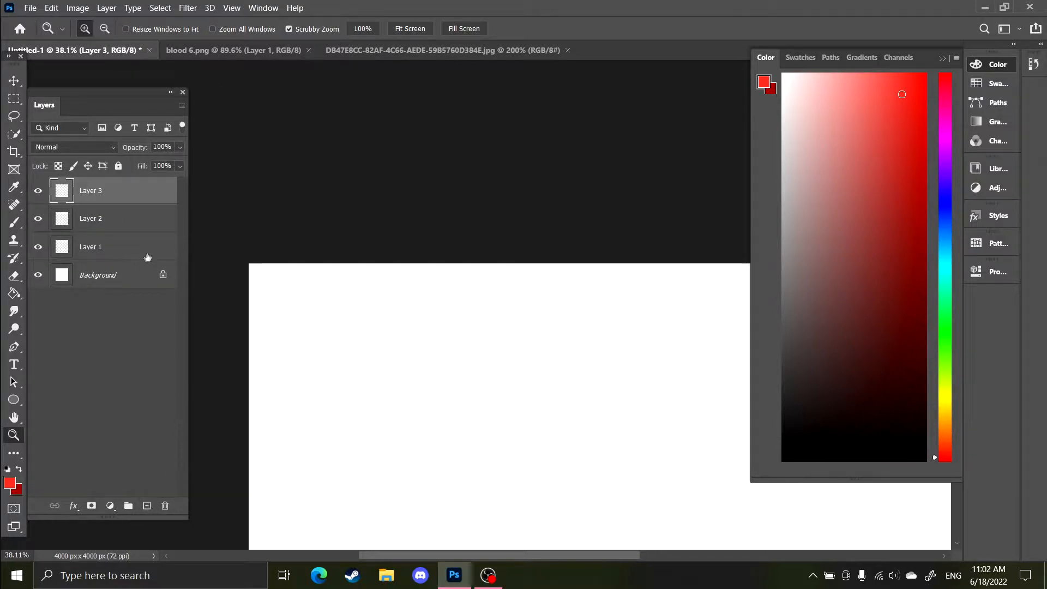
{"action": "left_click", "coordinate": [148, 255]}
{"action": "scroll", "coordinate": [295, 365], "scroll_direction": "down", "scroll_amount": 3}
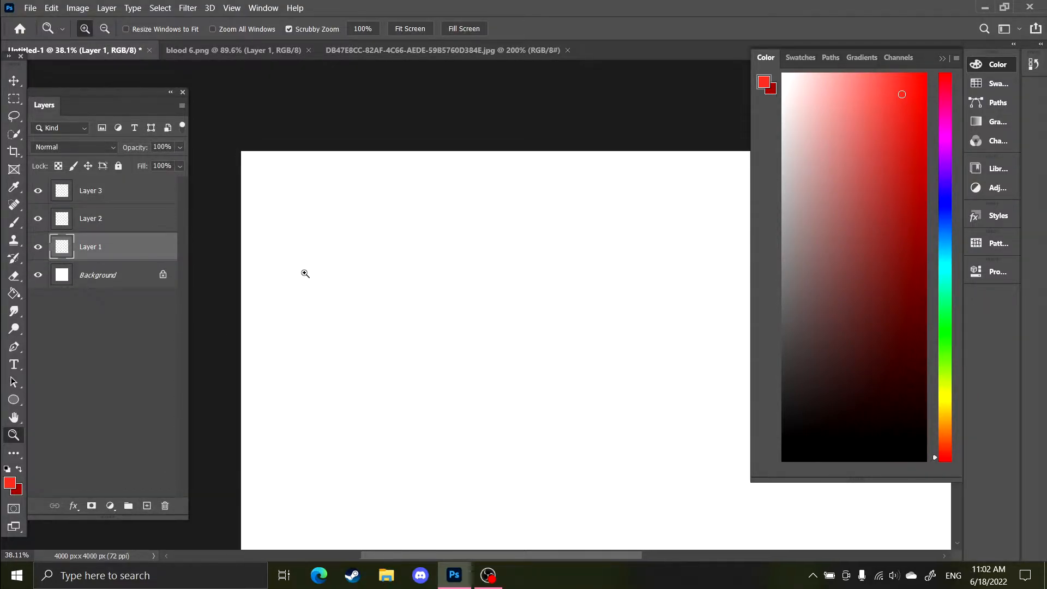
Pick black as the foreground colour and handwrite 'Photoshop' near the top of the canvas with the Brush tool
{"action": "left_click_drag", "start_coordinate": [791, 450], "coordinate": [660, 588]}
{"action": "key", "text": "b"}
{"action": "scroll", "coordinate": [315, 259], "scroll_direction": "down", "scroll_amount": 1}
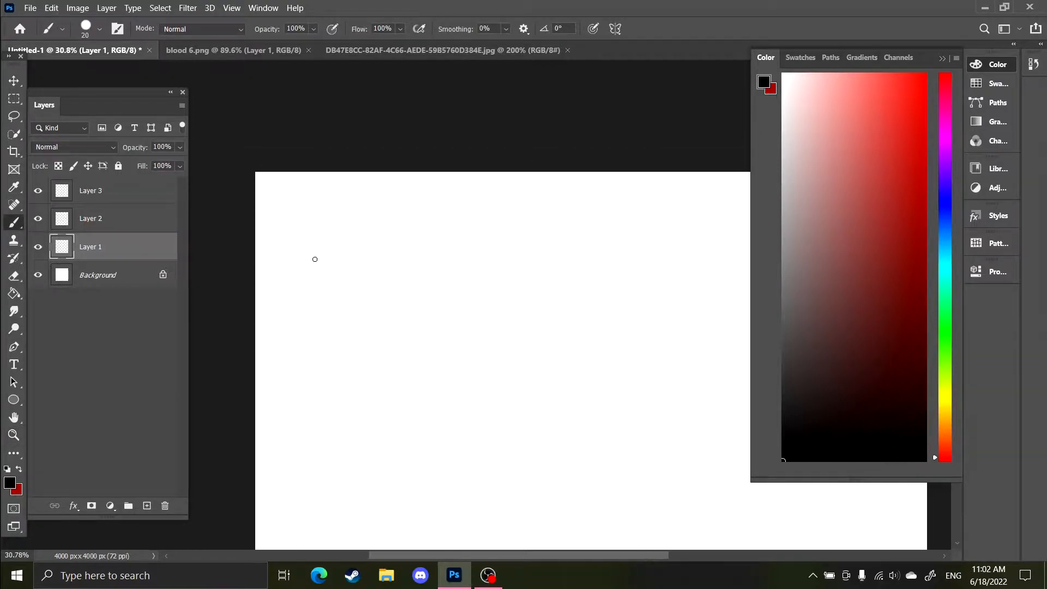
{"action": "mouse_move", "coordinate": [362, 174]}
{"action": "left_mouse_down"}
{"action": "mouse_move", "coordinate": [405, 174]}
{"action": "mouse_move", "coordinate": [444, 199]}
{"action": "mouse_move", "coordinate": [492, 193]}
{"action": "mouse_move", "coordinate": [504, 180]}
{"action": "mouse_move", "coordinate": [549, 198]}
{"action": "left_mouse_up"}
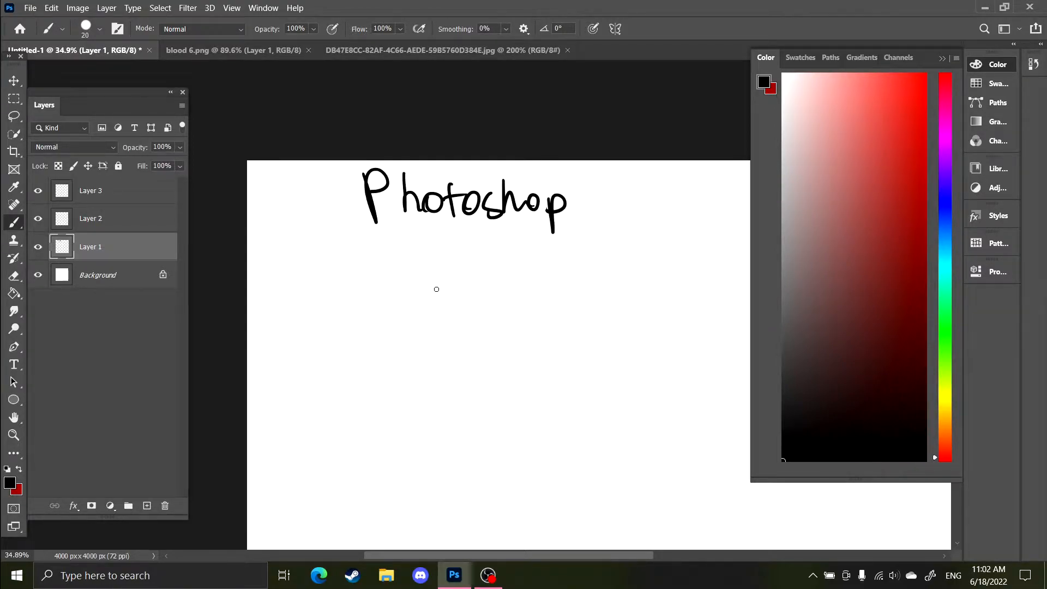
Underline the 'Photoshop' heading with a brush stroke
{"action": "scroll", "coordinate": [437, 289], "scroll_direction": "down", "scroll_amount": 2}
{"action": "scroll", "coordinate": [398, 218], "scroll_direction": "right", "scroll_amount": 2}
{"action": "left_click_drag", "start_coordinate": [329, 207], "coordinate": [539, 213]}
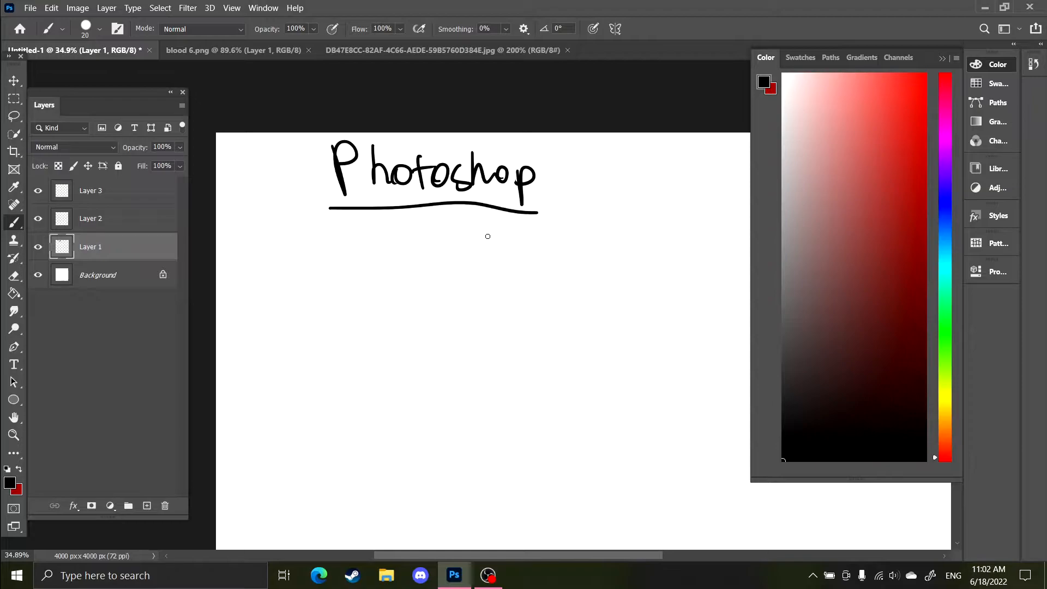
Handwrite the list items '↳ edit media (photos)' and '↳ Draw on it' below the heading
{"action": "mouse_move", "coordinate": [275, 219]}
{"action": "left_mouse_down"}
{"action": "mouse_move", "coordinate": [361, 240]}
{"action": "mouse_move", "coordinate": [515, 245]}
{"action": "mouse_move", "coordinate": [534, 228]}
{"action": "mouse_move", "coordinate": [559, 249]}
{"action": "left_mouse_up"}
{"action": "mouse_move", "coordinate": [573, 214]}
{"action": "left_mouse_down"}
{"action": "mouse_move", "coordinate": [579, 236]}
{"action": "mouse_move", "coordinate": [600, 245]}
{"action": "mouse_move", "coordinate": [658, 235]}
{"action": "mouse_move", "coordinate": [690, 244]}
{"action": "mouse_move", "coordinate": [679, 252]}
{"action": "left_mouse_up"}
{"action": "mouse_move", "coordinate": [272, 298]}
{"action": "left_mouse_down"}
{"action": "mouse_move", "coordinate": [273, 315]}
{"action": "mouse_move", "coordinate": [308, 321]}
{"action": "left_mouse_up"}
{"action": "left_click_drag", "start_coordinate": [302, 304], "coordinate": [304, 337]}
{"action": "mouse_move", "coordinate": [367, 291]}
{"action": "left_mouse_down"}
{"action": "mouse_move", "coordinate": [408, 311]}
{"action": "mouse_move", "coordinate": [470, 299]}
{"action": "mouse_move", "coordinate": [531, 305]}
{"action": "mouse_move", "coordinate": [580, 283]}
{"action": "mouse_move", "coordinate": [601, 315]}
{"action": "mouse_move", "coordinate": [609, 299]}
{"action": "left_mouse_up"}
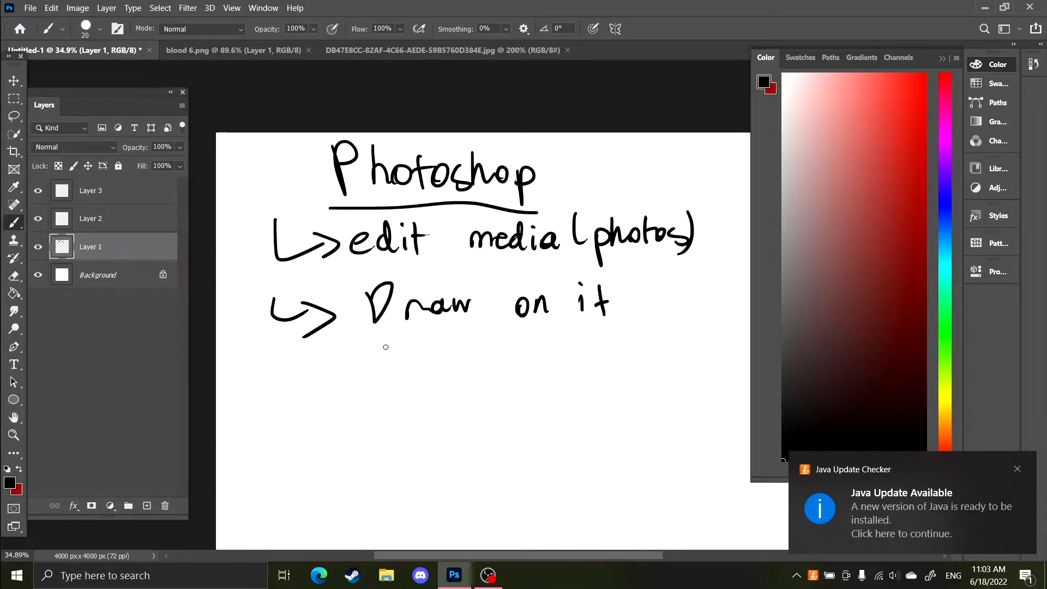
Handwrite '↳ Make simple animation' as the third list item
{"action": "left_click_drag", "start_coordinate": [350, 329], "coordinate": [356, 247]}
{"action": "mouse_move", "coordinate": [289, 276]}
{"action": "left_mouse_down"}
{"action": "mouse_move", "coordinate": [322, 275]}
{"action": "mouse_move", "coordinate": [360, 307]}
{"action": "mouse_move", "coordinate": [427, 278]}
{"action": "mouse_move", "coordinate": [507, 263]}
{"action": "mouse_move", "coordinate": [514, 277]}
{"action": "mouse_move", "coordinate": [538, 271]}
{"action": "mouse_move", "coordinate": [551, 253]}
{"action": "mouse_move", "coordinate": [611, 272]}
{"action": "mouse_move", "coordinate": [648, 257]}
{"action": "mouse_move", "coordinate": [660, 269]}
{"action": "mouse_move", "coordinate": [681, 265]}
{"action": "mouse_move", "coordinate": [695, 249]}
{"action": "mouse_move", "coordinate": [701, 273]}
{"action": "left_mouse_up"}
{"action": "left_click_drag", "start_coordinate": [692, 257], "coordinate": [703, 257]}
{"action": "left_click_drag", "start_coordinate": [708, 259], "coordinate": [710, 275]}
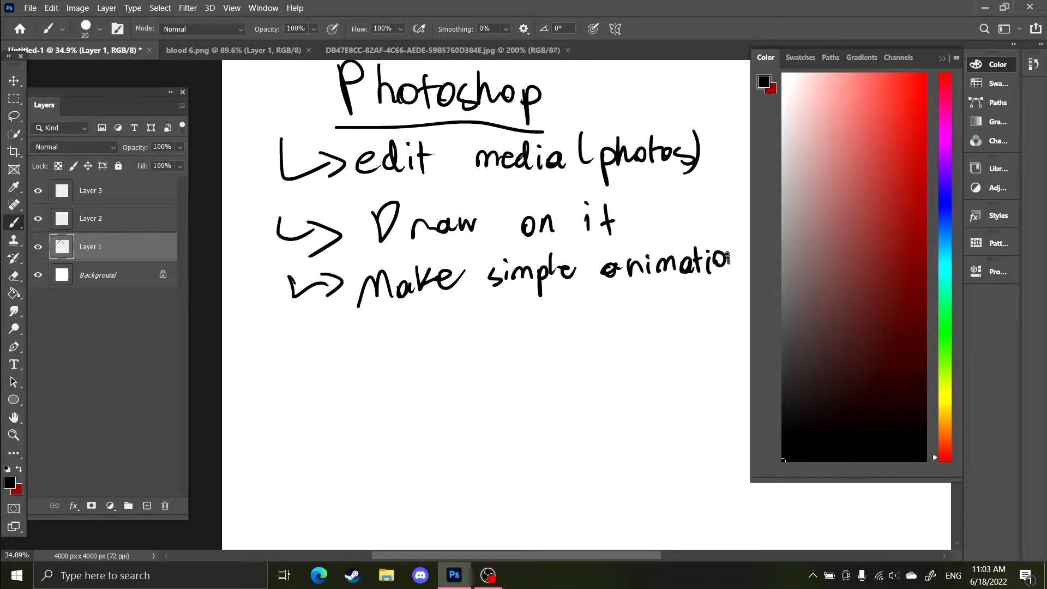
{"action": "mouse_move", "coordinate": [522, 288]}
{"action": "left_mouse_down"}
{"action": "mouse_move", "coordinate": [416, 323]}
{"action": "mouse_move", "coordinate": [420, 226]}
{"action": "mouse_move", "coordinate": [414, 277]}
{"action": "left_mouse_up"}
{"action": "mouse_move", "coordinate": [405, 239]}
{"action": "left_mouse_down"}
{"action": "mouse_move", "coordinate": [433, 246]}
{"action": "mouse_move", "coordinate": [432, 259]}
{"action": "mouse_move", "coordinate": [409, 241]}
{"action": "left_mouse_up"}
{"action": "key", "text": "ctrl+z"}
{"action": "key", "text": "ctrl+z"}
{"action": "key", "text": "ctrl+z"}
Handwrite 'Basics with Photoshop!' below the list
{"action": "left_click_drag", "start_coordinate": [442, 253], "coordinate": [450, 266]}
{"action": "mouse_move", "coordinate": [460, 245]}
{"action": "left_mouse_down"}
{"action": "mouse_move", "coordinate": [466, 260]}
{"action": "mouse_move", "coordinate": [500, 264]}
{"action": "mouse_move", "coordinate": [576, 243]}
{"action": "left_mouse_up"}
{"action": "mouse_move", "coordinate": [578, 231]}
{"action": "left_mouse_down"}
{"action": "mouse_move", "coordinate": [588, 257]}
{"action": "mouse_move", "coordinate": [626, 240]}
{"action": "left_mouse_up"}
{"action": "mouse_move", "coordinate": [630, 221]}
{"action": "left_mouse_down"}
{"action": "mouse_move", "coordinate": [639, 250]}
{"action": "mouse_move", "coordinate": [655, 249]}
{"action": "left_mouse_up"}
{"action": "mouse_move", "coordinate": [659, 220]}
{"action": "left_mouse_down"}
{"action": "mouse_move", "coordinate": [661, 248]}
{"action": "mouse_move", "coordinate": [668, 228]}
{"action": "left_mouse_up"}
{"action": "left_click_drag", "start_coordinate": [674, 235], "coordinate": [702, 250]}
{"action": "left_click_drag", "start_coordinate": [711, 236], "coordinate": [719, 263]}
{"action": "left_click_drag", "start_coordinate": [720, 235], "coordinate": [721, 244]}
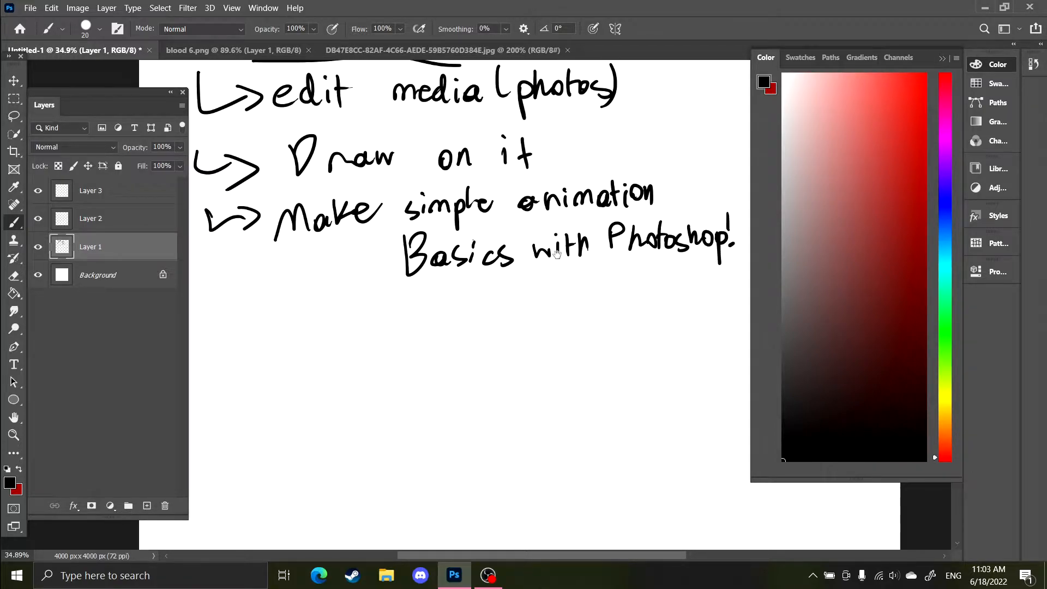
Underline 'Basics with Photoshop!' with a long brush stroke
{"action": "left_click_drag", "start_coordinate": [557, 254], "coordinate": [496, 242]}
{"action": "left_click_drag", "start_coordinate": [327, 271], "coordinate": [669, 259]}
{"action": "scroll", "coordinate": [451, 302], "scroll_direction": "down", "scroll_amount": 6}
{"action": "scroll", "coordinate": [451, 301], "scroll_direction": "up", "scroll_amount": 6}
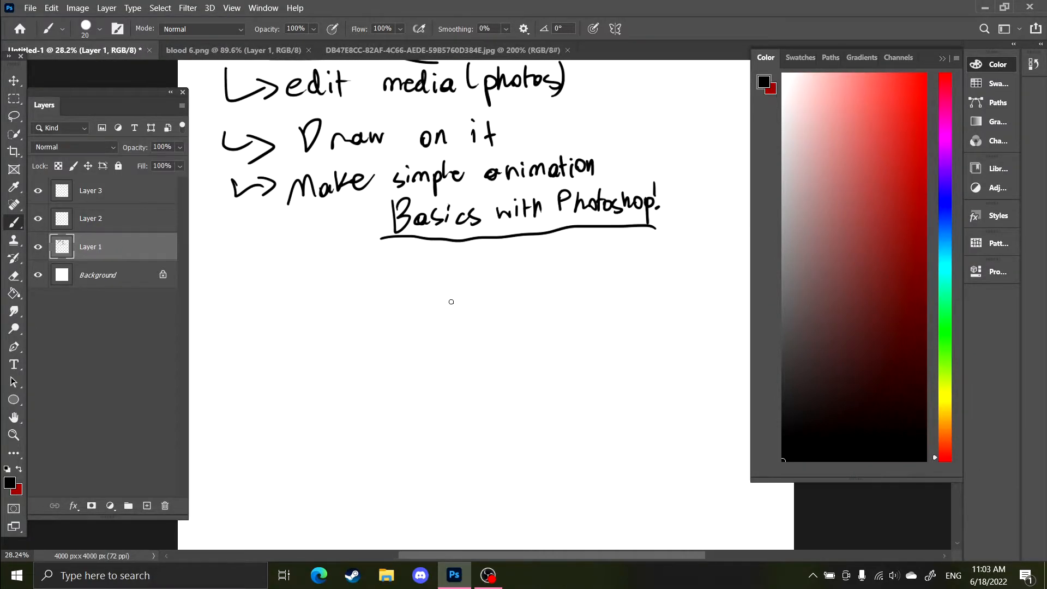
{"action": "mouse_move", "coordinate": [522, 219]}
{"action": "left_mouse_down"}
{"action": "mouse_move", "coordinate": [555, 188]}
{"action": "mouse_move", "coordinate": [544, 237]}
{"action": "mouse_move", "coordinate": [517, 223]}
{"action": "left_mouse_up"}
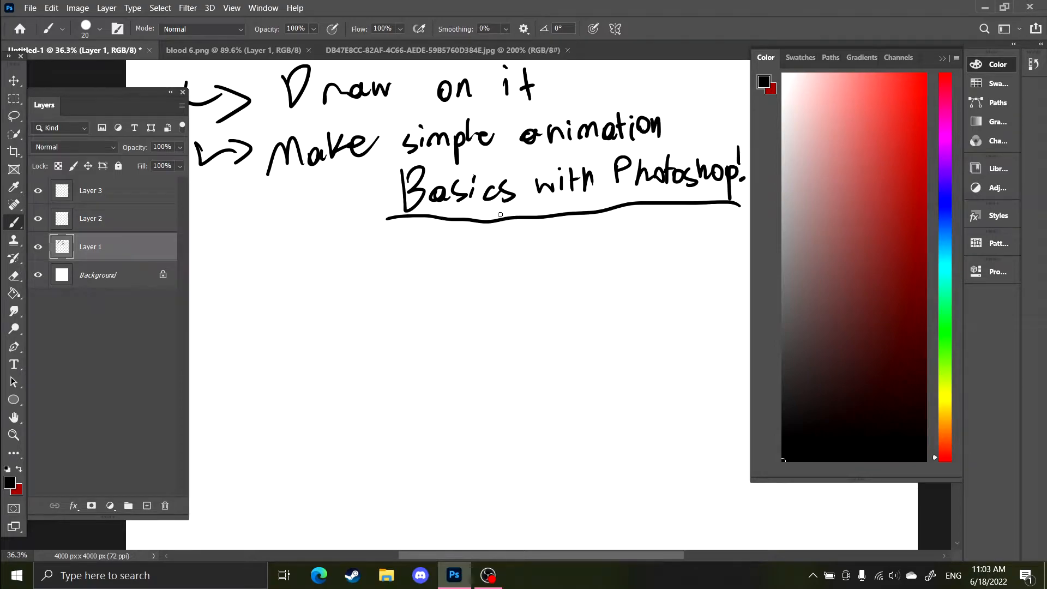
Create a new 4000 x 4000 px document from the recent Custom preset
{"action": "scroll", "coordinate": [522, 232], "scroll_direction": "up", "scroll_amount": 1}
{"action": "scroll", "coordinate": [524, 241], "scroll_direction": "down", "scroll_amount": 3}
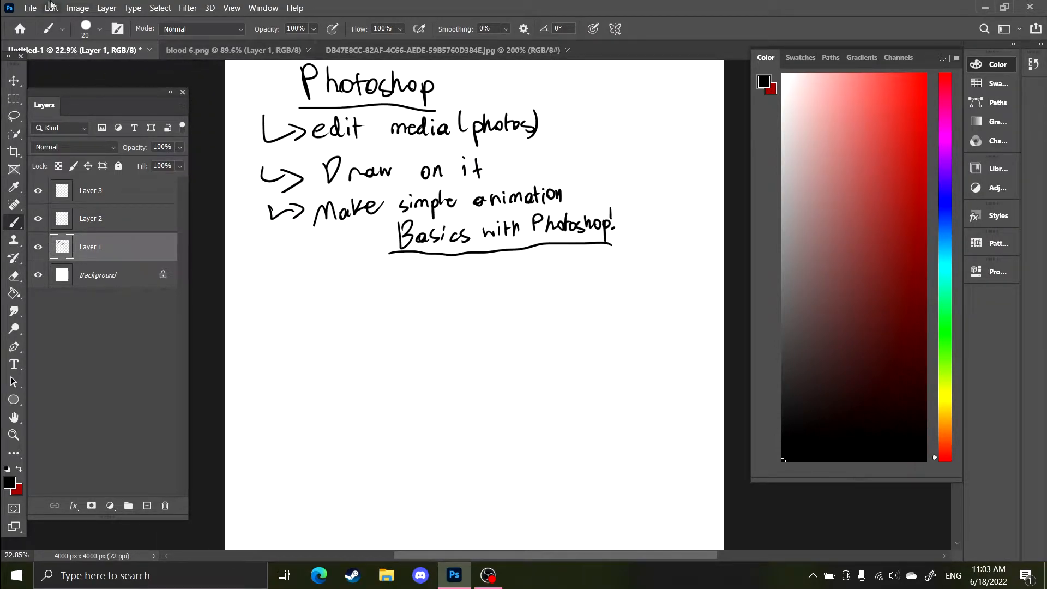
{"action": "left_click", "coordinate": [18, 27]}
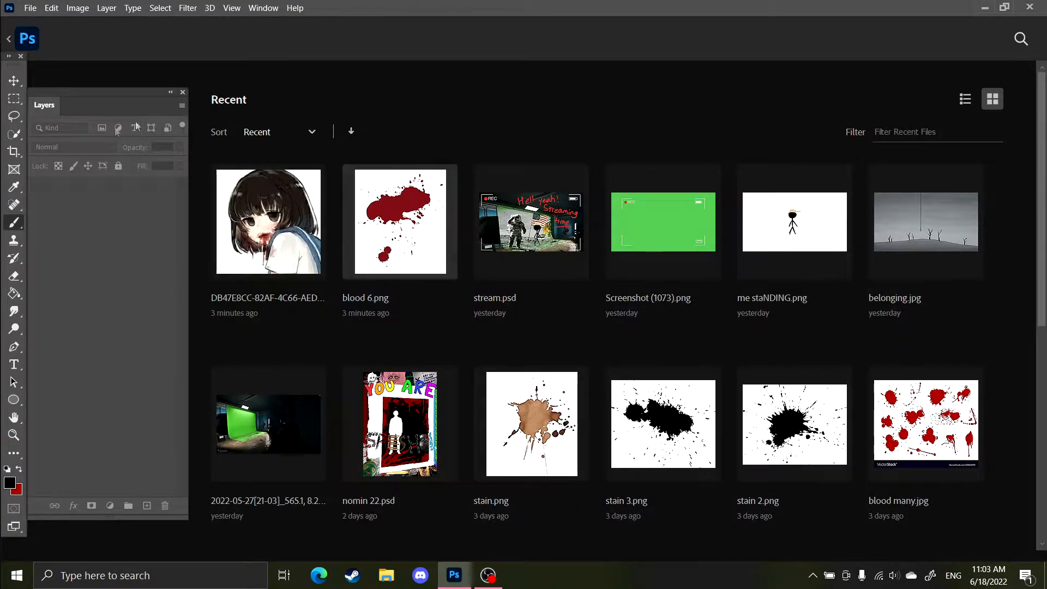
{"action": "left_click", "coordinate": [30, 8]}
{"action": "left_click", "coordinate": [32, 21]}
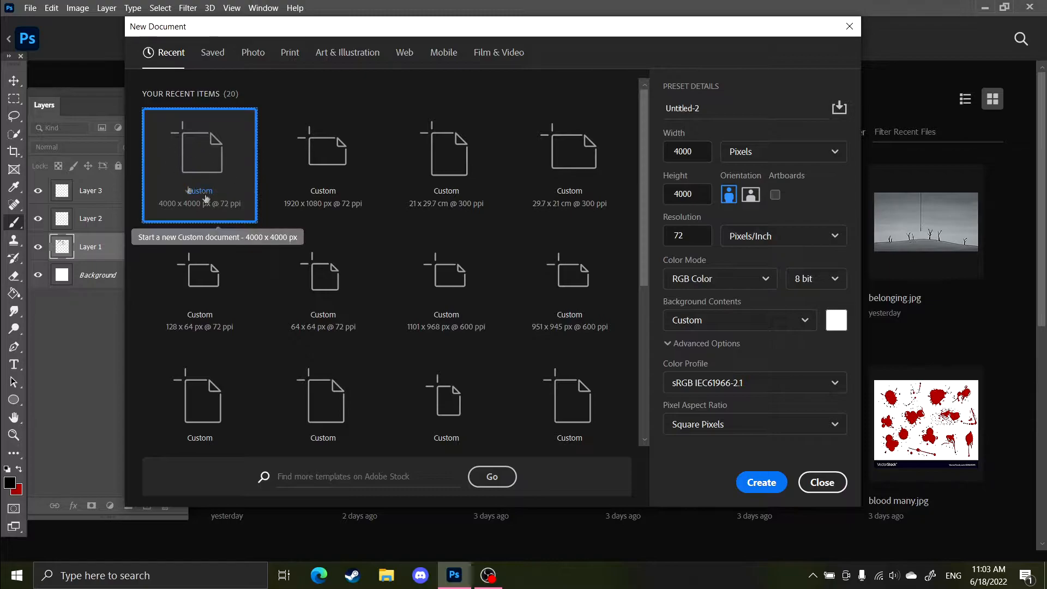
{"action": "double_click", "coordinate": [178, 166]}
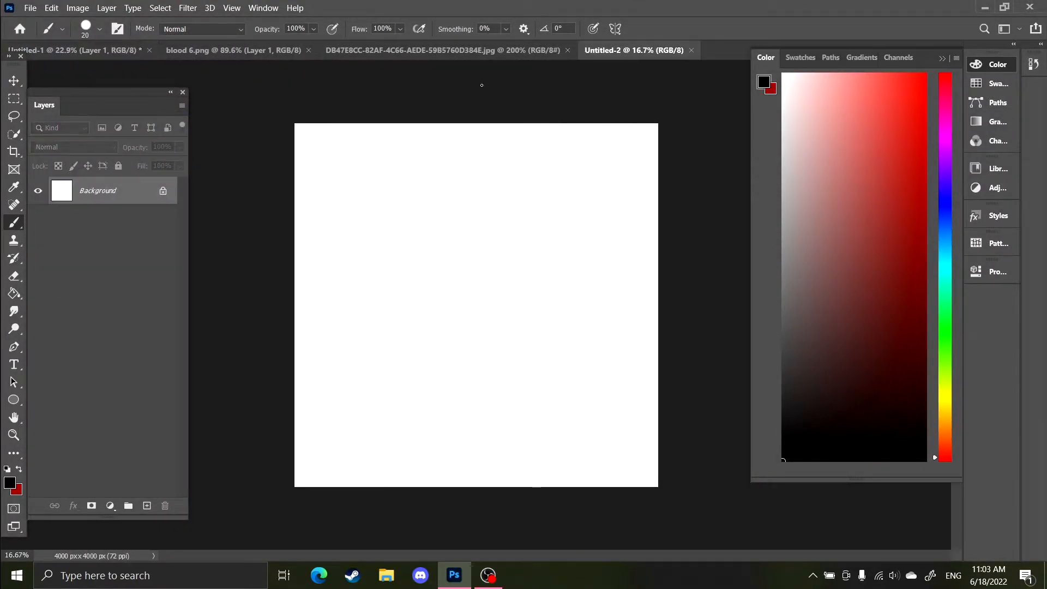
Move the new document's tab next to the first one and close it
{"action": "left_click_drag", "start_coordinate": [595, 54], "coordinate": [188, 54]}
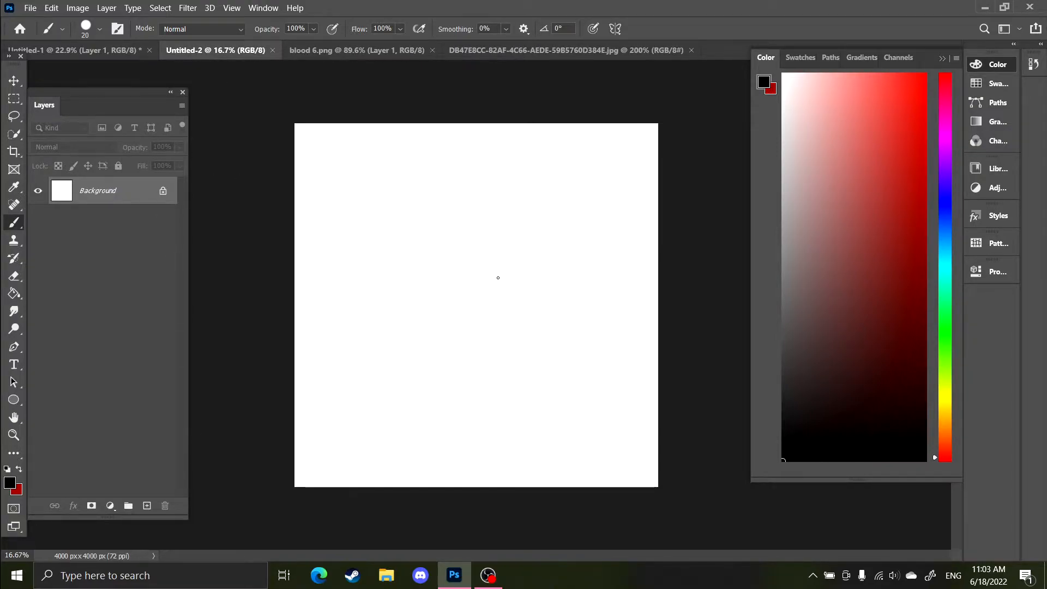
{"action": "left_click", "coordinate": [273, 51]}
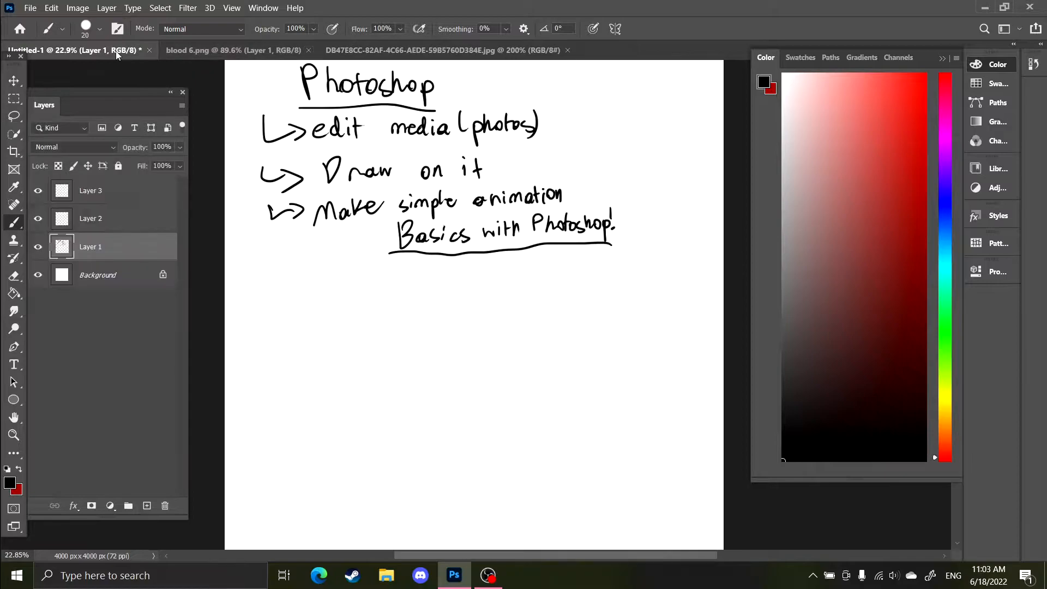
{"action": "scroll", "coordinate": [360, 318], "scroll_direction": "up", "scroll_amount": 3}
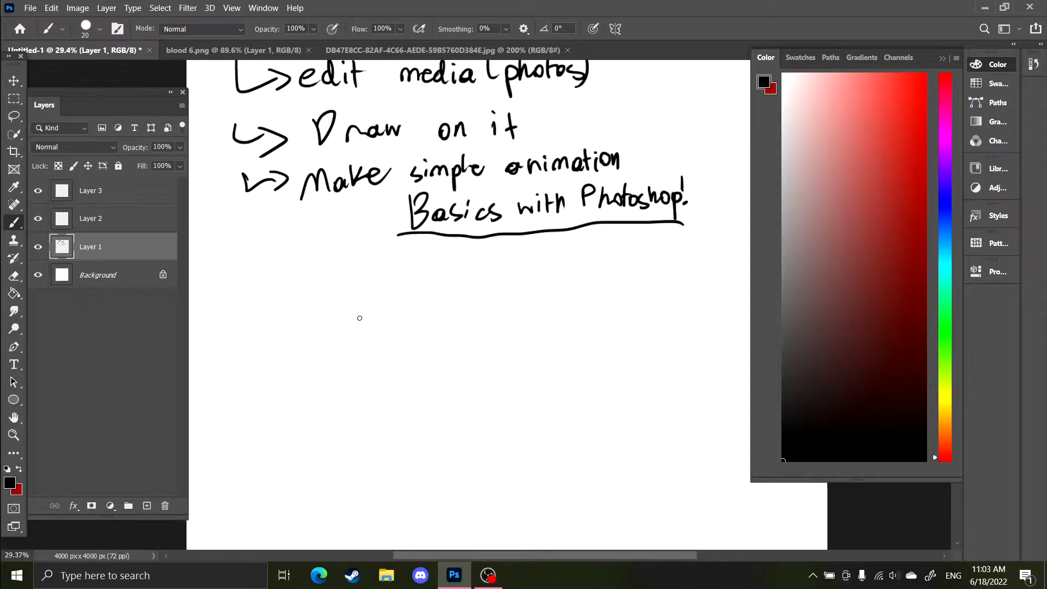
{"action": "left_click_drag", "start_coordinate": [381, 284], "coordinate": [364, 325]}
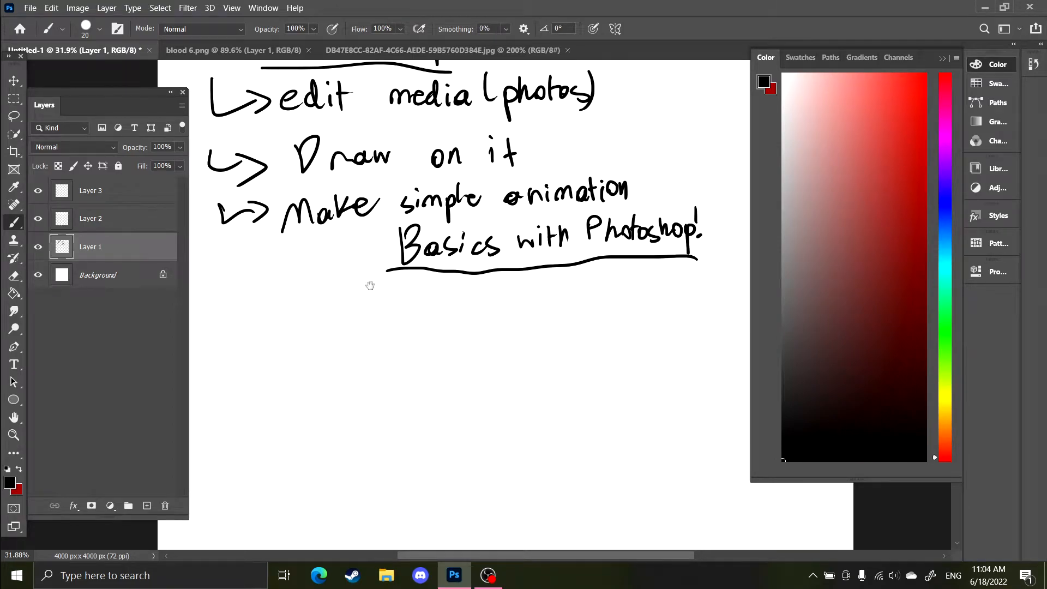
{"action": "left_click_drag", "start_coordinate": [370, 286], "coordinate": [390, 269]}
{"action": "scroll", "coordinate": [384, 313], "scroll_direction": "down", "scroll_amount": 2}
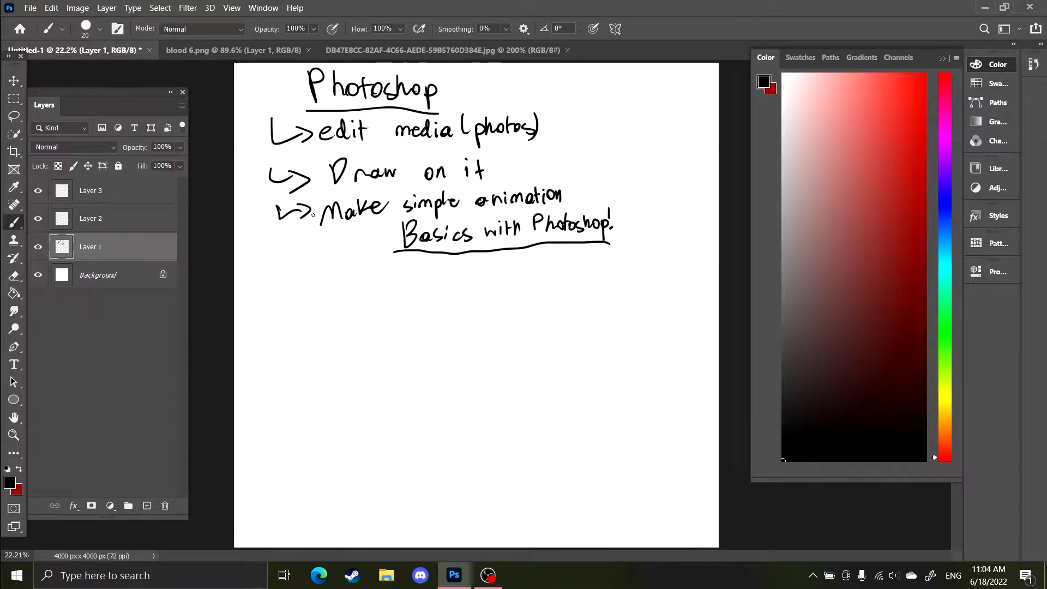
{"action": "key", "text": "m"}
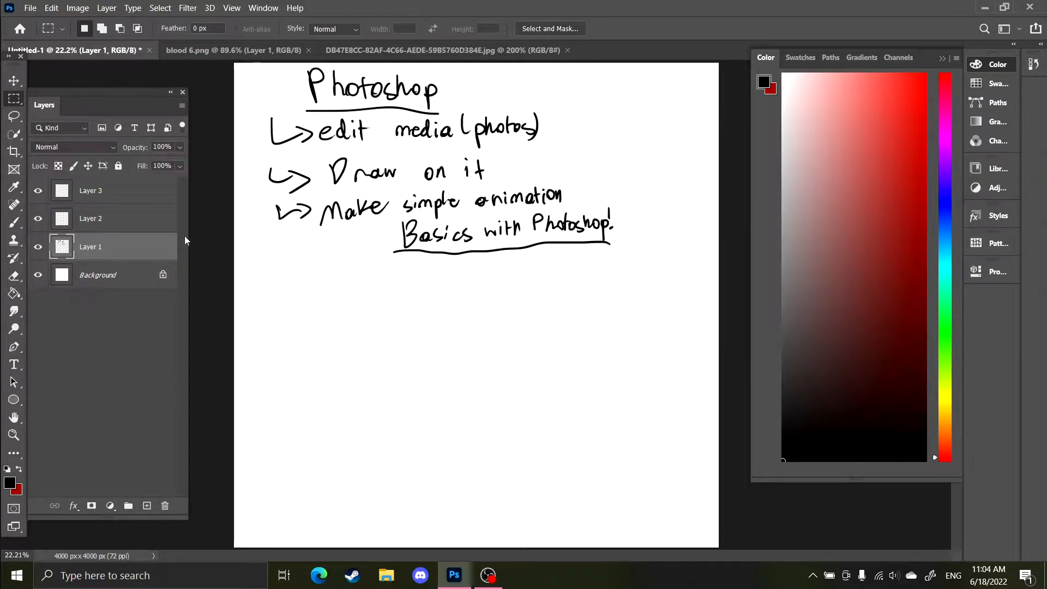
{"action": "key", "text": "b"}
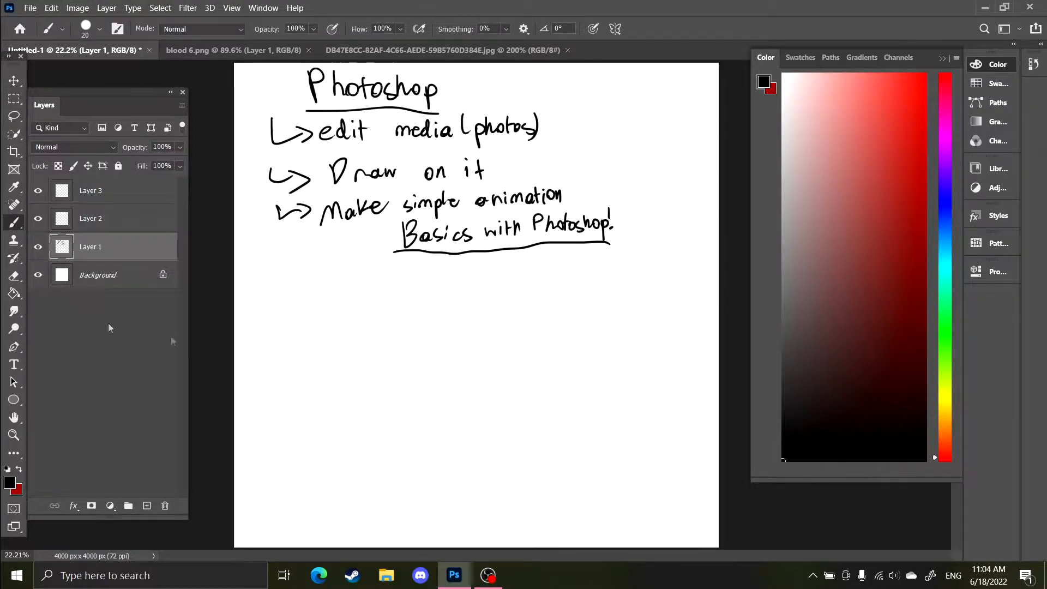
{"action": "mouse_move", "coordinate": [367, 312]}
{"action": "left_mouse_down"}
{"action": "mouse_move", "coordinate": [513, 341]}
{"action": "mouse_move", "coordinate": [532, 369]}
{"action": "left_mouse_up"}
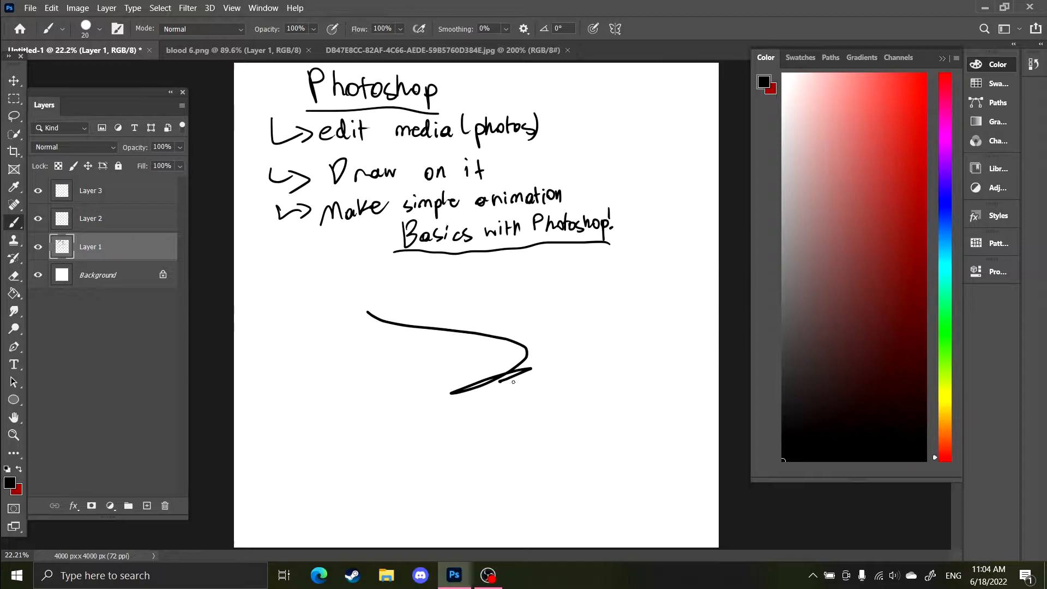
{"action": "key", "text": "ctrl+z"}
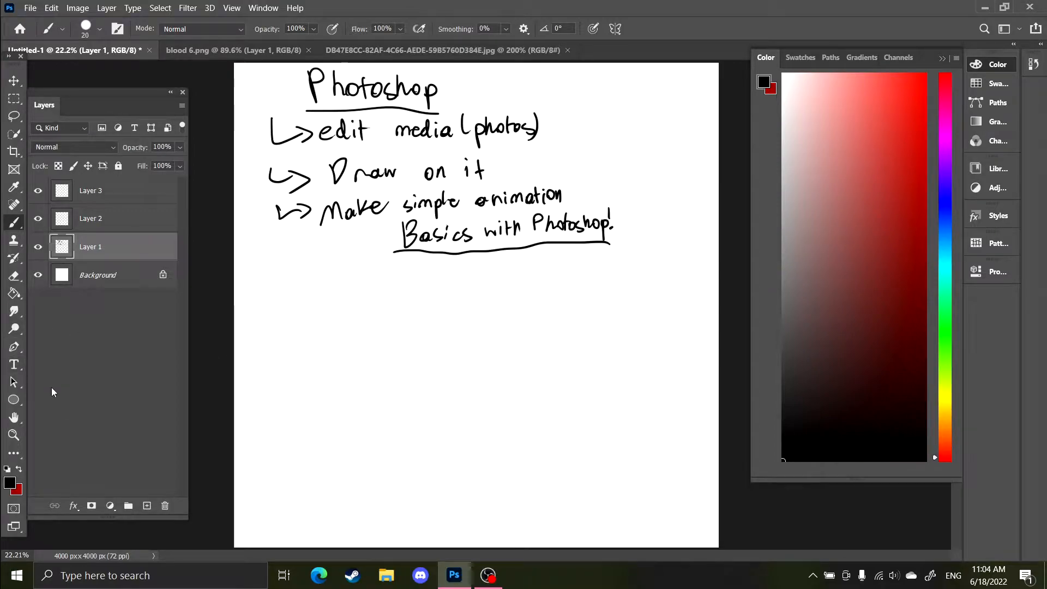
Use the Zoom tool to magnify the handwriting and fit the canvas back on screen
{"action": "left_click", "coordinate": [14, 436]}
{"action": "left_click_drag", "start_coordinate": [285, 287], "coordinate": [309, 290]}
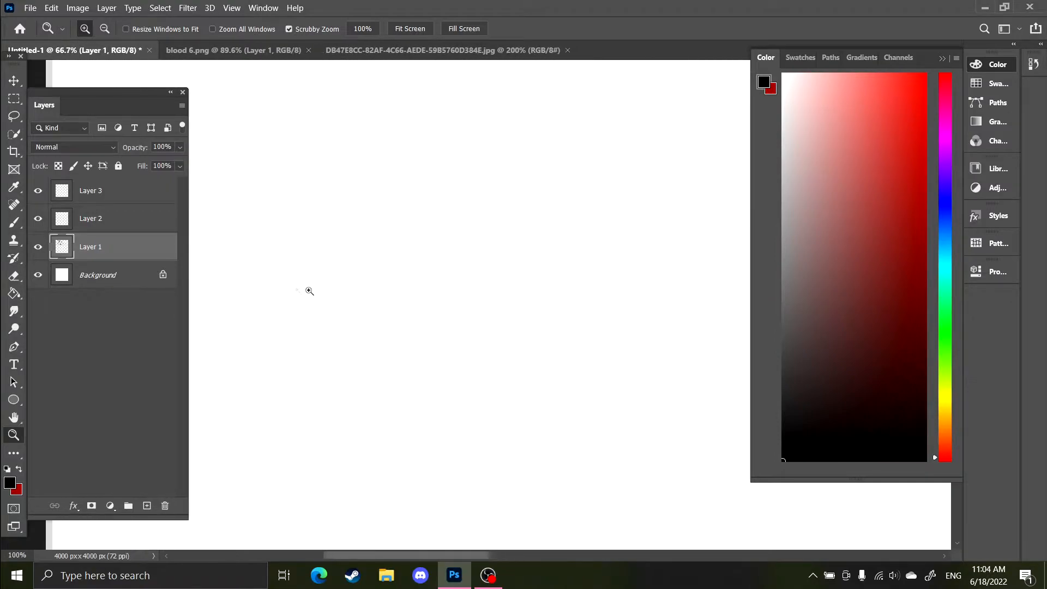
{"action": "right_click", "coordinate": [423, 290]}
{"action": "left_click", "coordinate": [453, 294]}
{"action": "left_click", "coordinate": [381, 278]}
{"action": "left_click", "coordinate": [381, 279]}
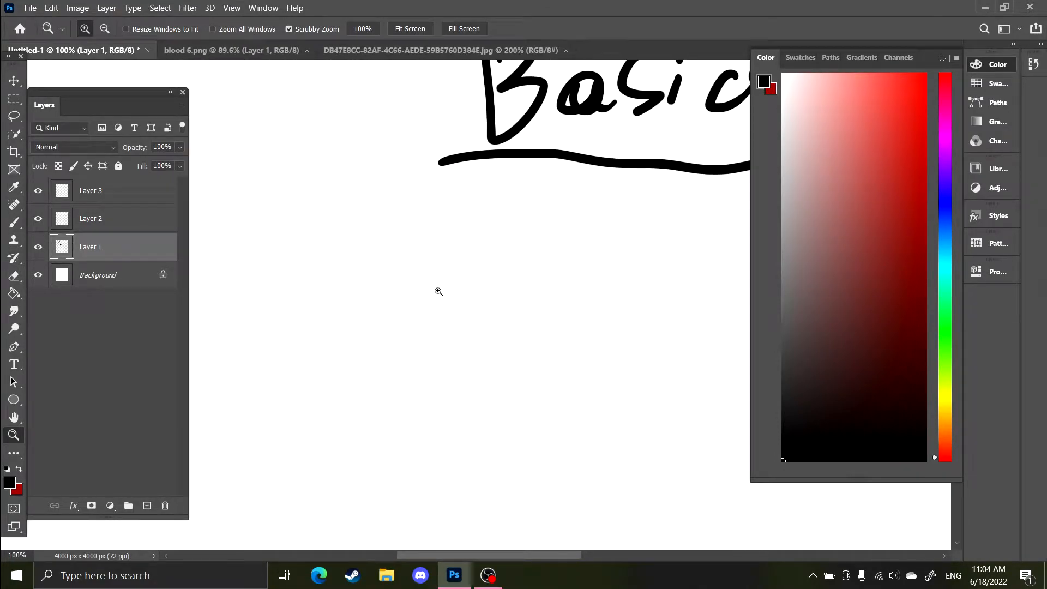
{"action": "right_click", "coordinate": [431, 285]}
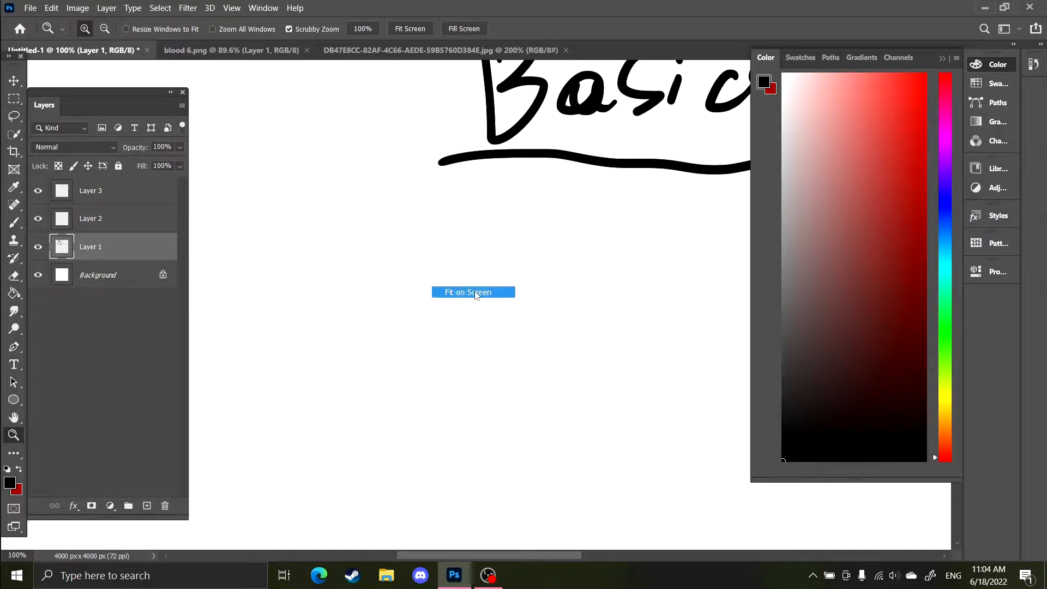
{"action": "left_click", "coordinate": [457, 292]}
{"action": "left_click_drag", "start_coordinate": [496, 279], "coordinate": [604, 271]}
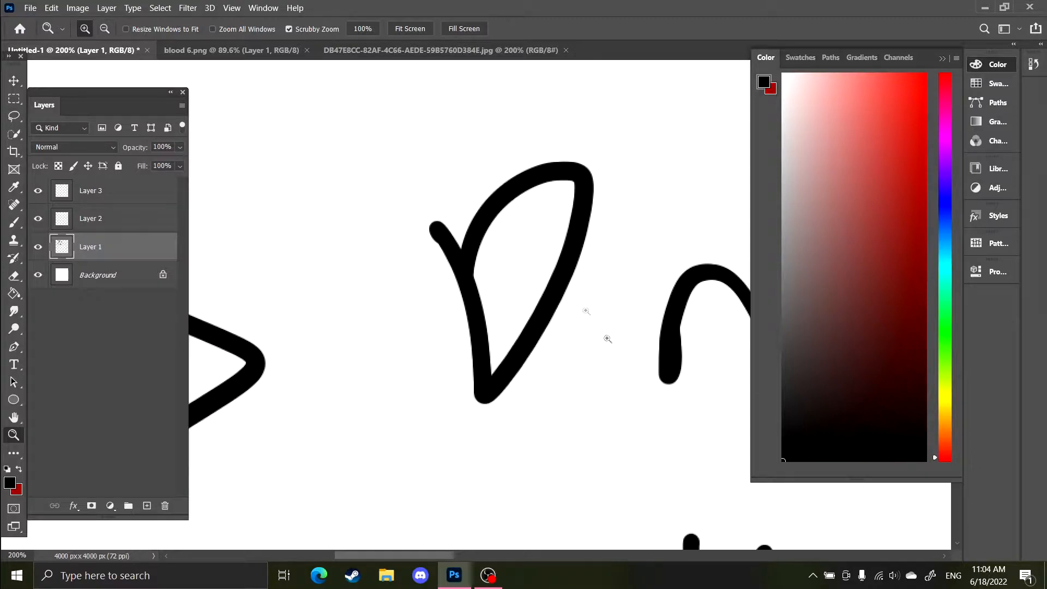
{"action": "right_click", "coordinate": [488, 275]}
{"action": "right_click", "coordinate": [409, 246]}
{"action": "left_click", "coordinate": [448, 254]}
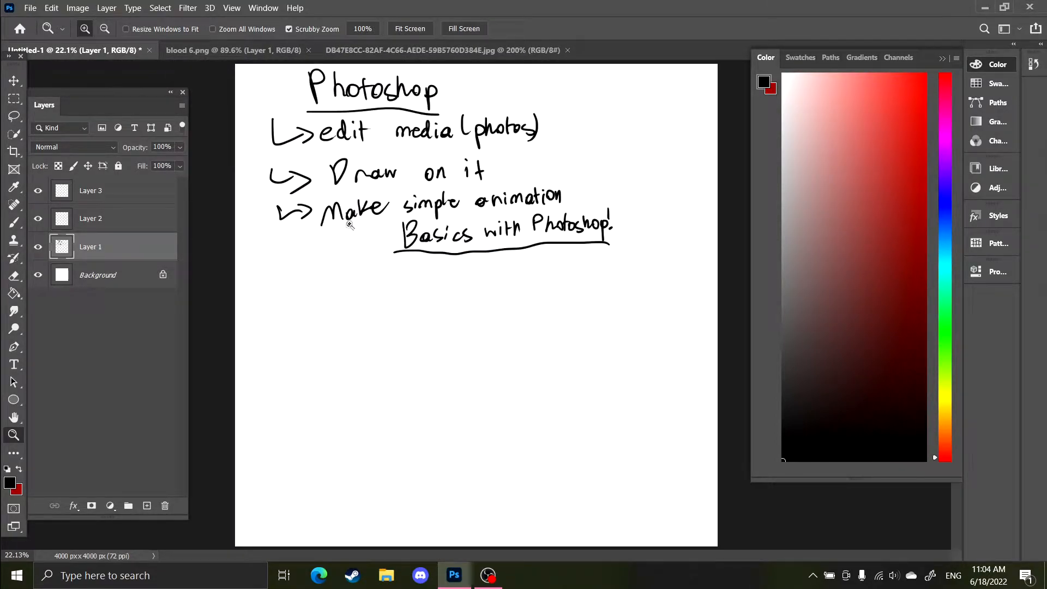
Zoom into the list, pan the view with the Hand tool, and refit the canvas on screen
{"action": "left_click_drag", "start_coordinate": [375, 210], "coordinate": [551, 241]}
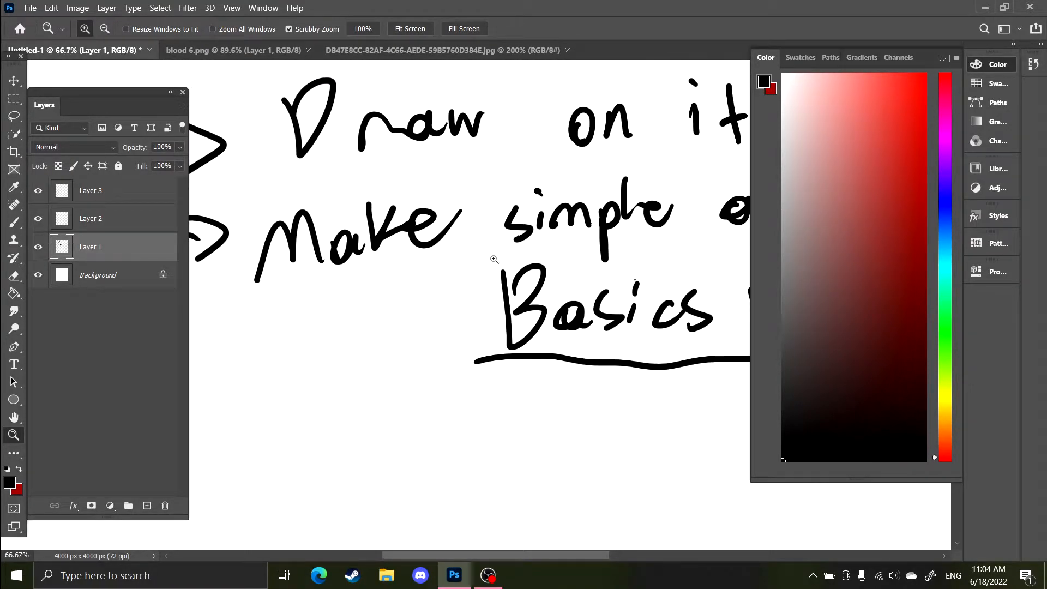
{"action": "key", "text": "h"}
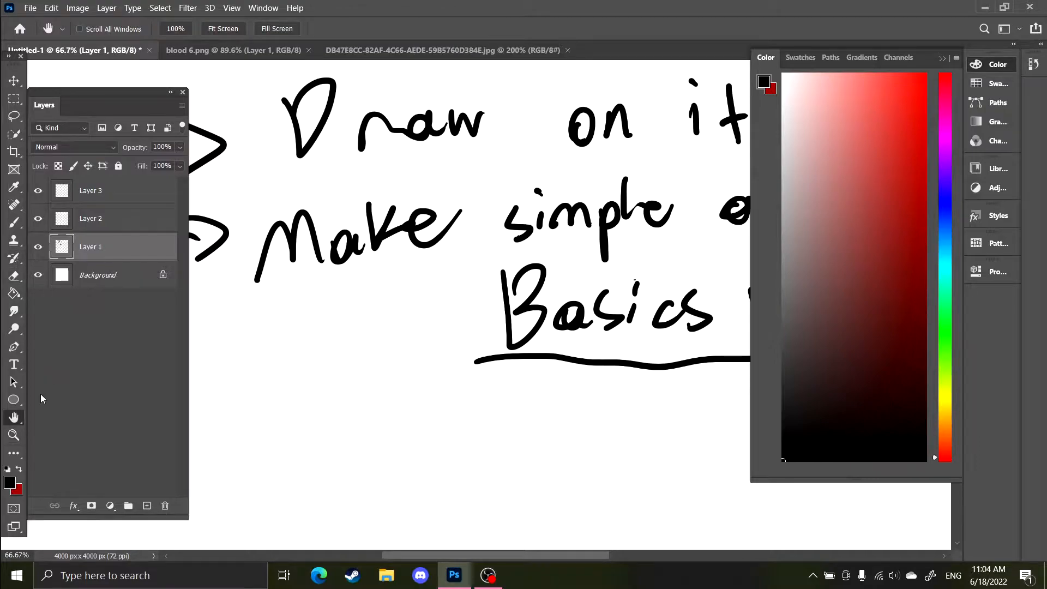
{"action": "right_click", "coordinate": [19, 423]}
{"action": "left_click", "coordinate": [42, 421]}
{"action": "left_click_drag", "start_coordinate": [488, 238], "coordinate": [442, 257]}
{"action": "key", "text": "z"}
{"action": "right_click", "coordinate": [442, 257]}
{"action": "left_click", "coordinate": [470, 266]}
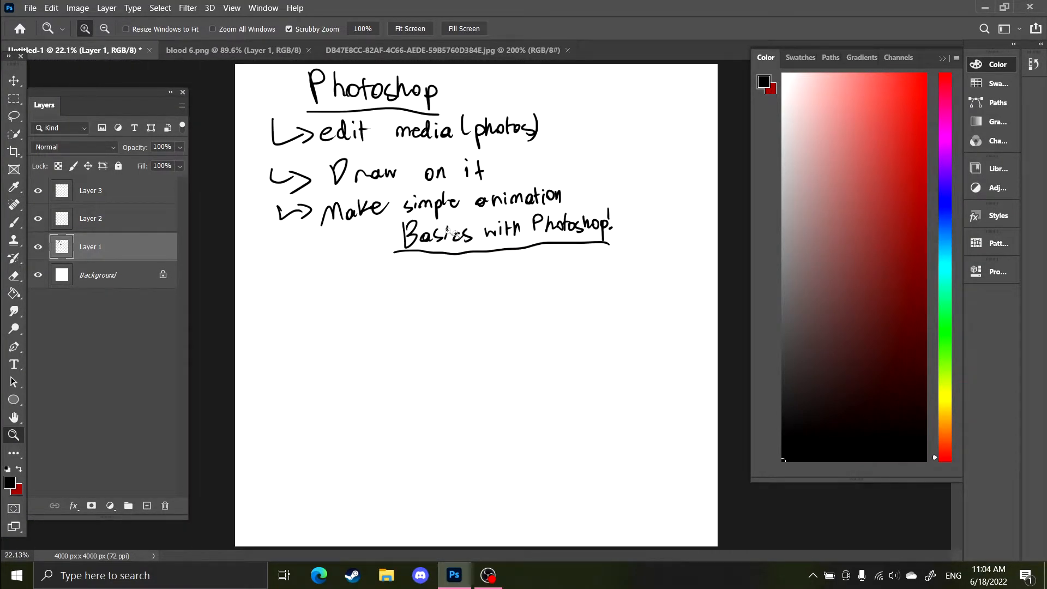
Handwrite '"Alt + Mwheel"' with the Brush tool below 'Basics with Photoshop!'
{"action": "key", "text": "b"}
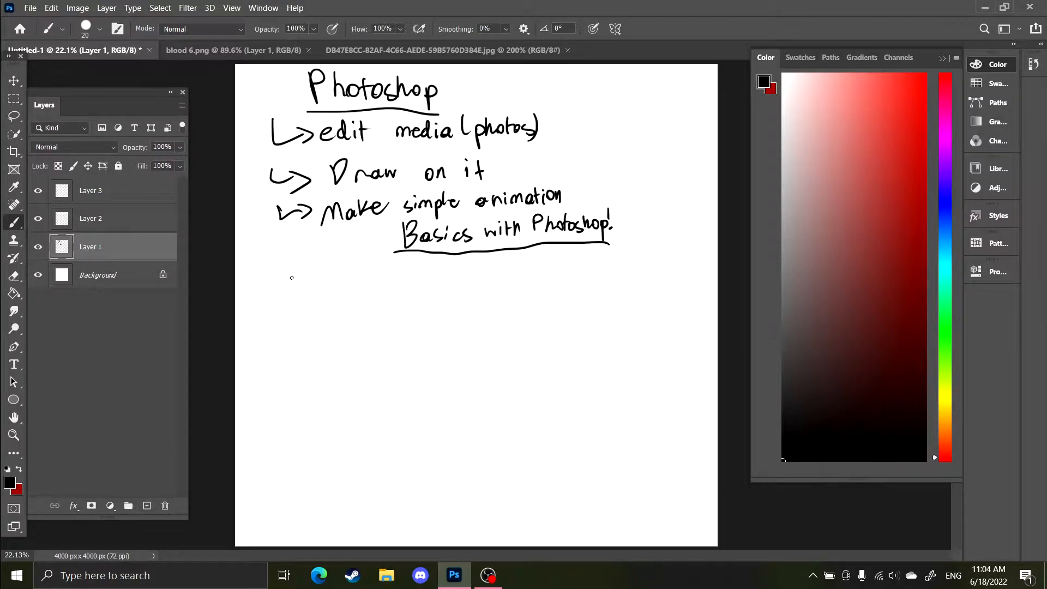
{"action": "scroll", "coordinate": [292, 277], "scroll_direction": "up", "scroll_amount": 4}
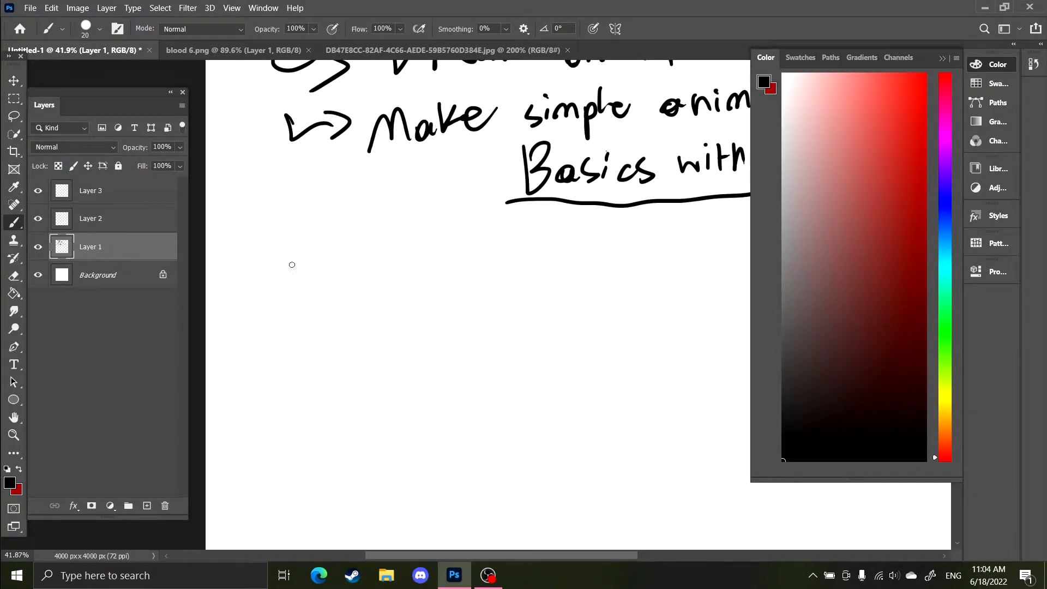
{"action": "left_click_drag", "start_coordinate": [324, 288], "coordinate": [355, 281]}
{"action": "mouse_move", "coordinate": [363, 248]}
{"action": "left_mouse_down"}
{"action": "mouse_move", "coordinate": [368, 277]}
{"action": "mouse_move", "coordinate": [379, 262]}
{"action": "left_mouse_up"}
{"action": "mouse_move", "coordinate": [394, 252]}
{"action": "left_mouse_down"}
{"action": "mouse_move", "coordinate": [400, 276]}
{"action": "mouse_move", "coordinate": [404, 262]}
{"action": "mouse_move", "coordinate": [451, 243]}
{"action": "mouse_move", "coordinate": [482, 267]}
{"action": "mouse_move", "coordinate": [551, 236]}
{"action": "left_mouse_up"}
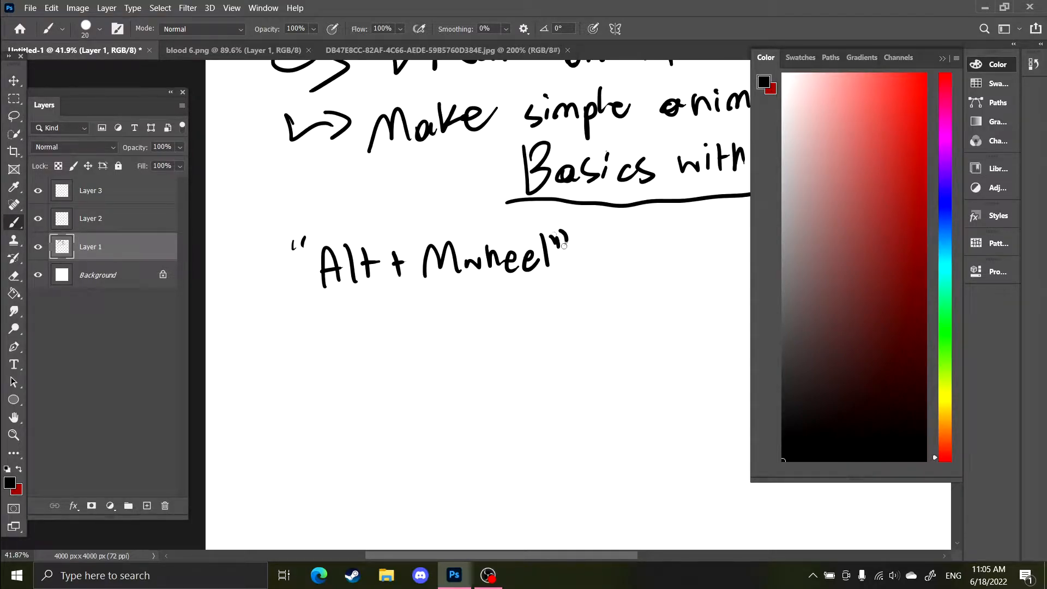
{"action": "scroll", "coordinate": [519, 193], "scroll_direction": "down", "scroll_amount": 4}
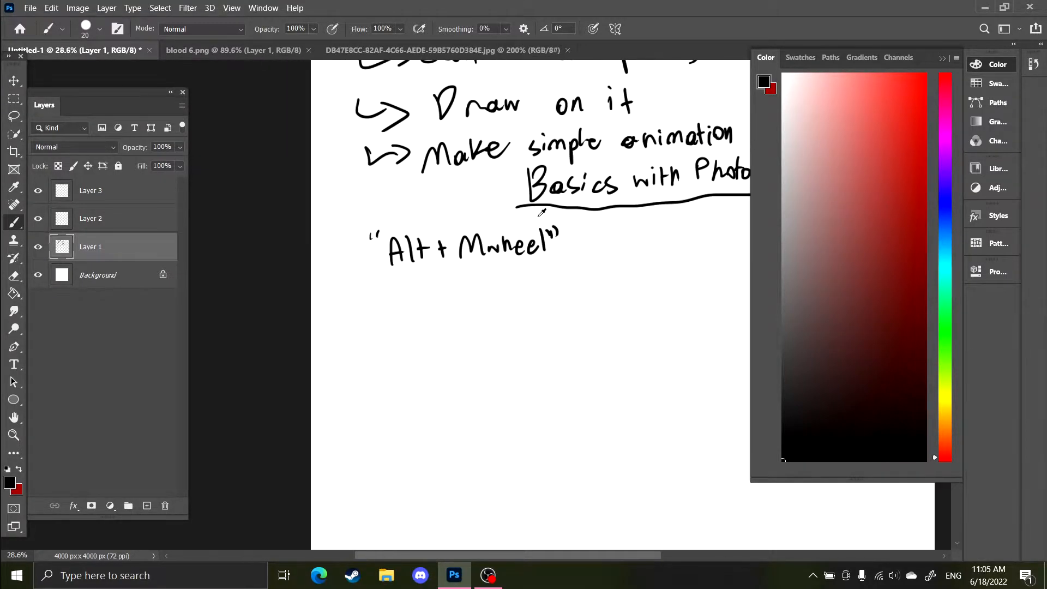
Zoom in and out on the handwritten notes repeatedly to demonstrate mouse-wheel zooming
{"action": "scroll", "coordinate": [482, 241], "scroll_direction": "up", "scroll_amount": 3}
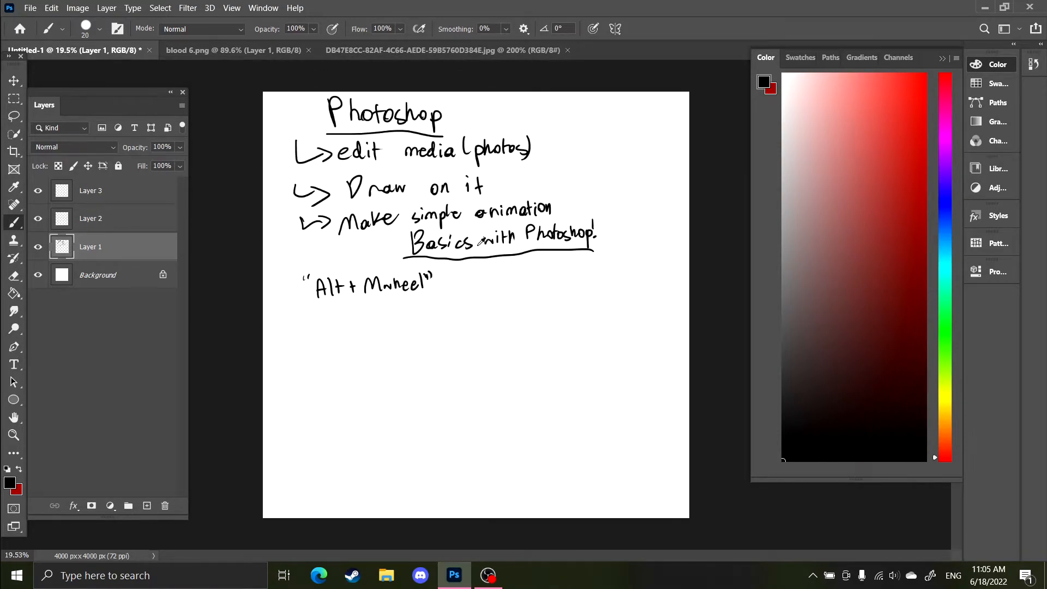
{"action": "scroll", "coordinate": [481, 242], "scroll_direction": "down", "scroll_amount": 7}
{"action": "scroll", "coordinate": [482, 242], "scroll_direction": "up", "scroll_amount": 3}
{"action": "scroll", "coordinate": [482, 241], "scroll_direction": "down", "scroll_amount": 1}
{"action": "key", "text": "z"}
{"action": "scroll", "coordinate": [388, 322], "scroll_direction": "up", "scroll_amount": 2}
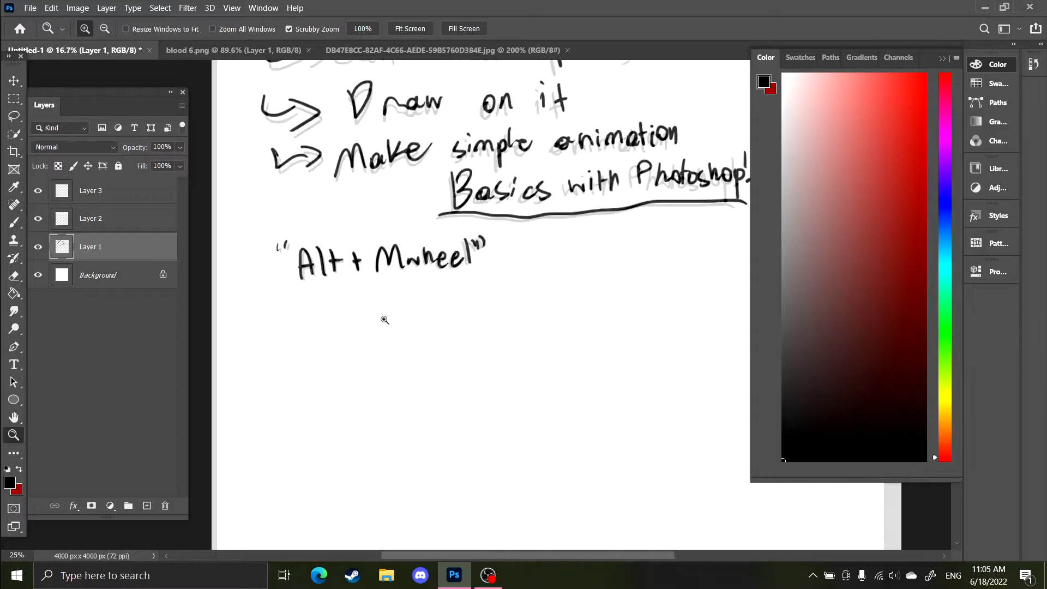
{"action": "scroll", "coordinate": [442, 311], "scroll_direction": "up", "scroll_amount": 2}
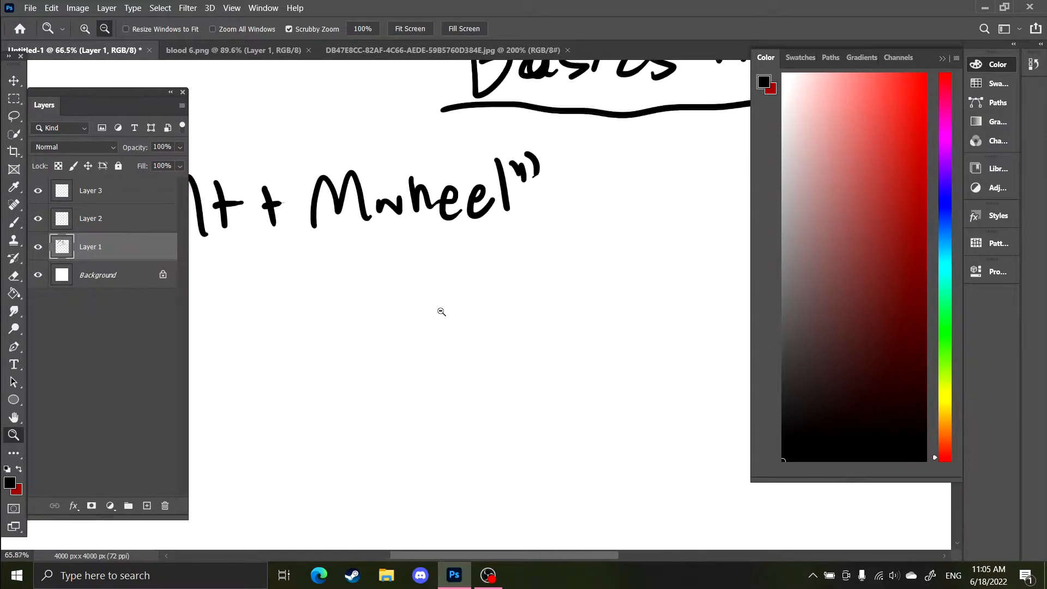
{"action": "scroll", "coordinate": [442, 312], "scroll_direction": "down", "scroll_amount": 3}
{"action": "scroll", "coordinate": [442, 312], "scroll_direction": "up", "scroll_amount": 2}
{"action": "scroll", "coordinate": [441, 312], "scroll_direction": "down", "scroll_amount": 1}
{"action": "scroll", "coordinate": [441, 311], "scroll_direction": "down", "scroll_amount": 2}
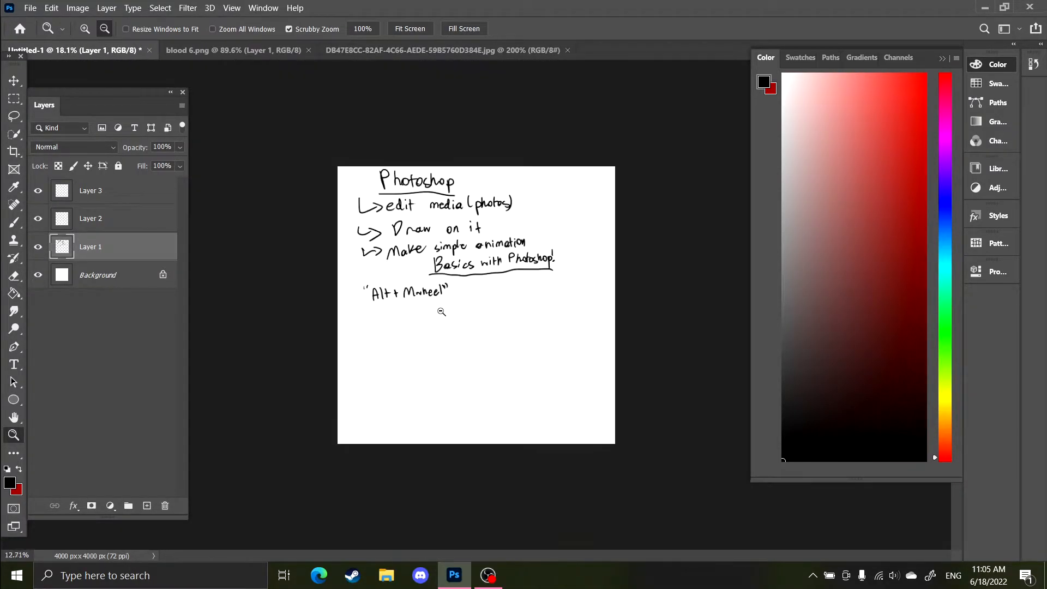
{"action": "scroll", "coordinate": [439, 306], "scroll_direction": "up", "scroll_amount": 1}
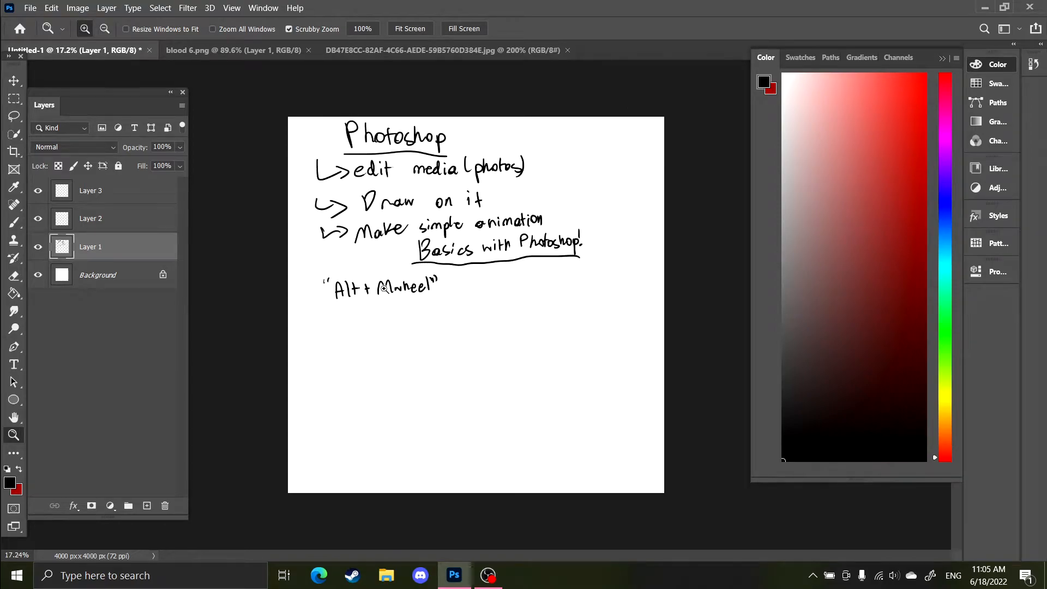
{"action": "scroll", "coordinate": [381, 332], "scroll_direction": "up", "scroll_amount": 2}
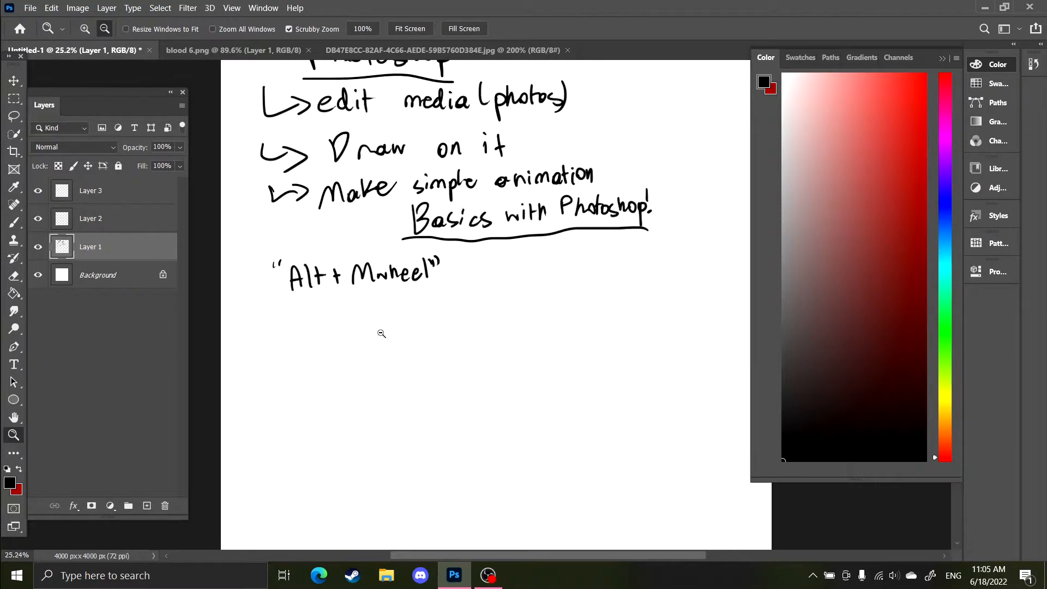
{"action": "scroll", "coordinate": [380, 334], "scroll_direction": "up", "scroll_amount": 1}
{"action": "scroll", "coordinate": [381, 334], "scroll_direction": "down", "scroll_amount": 1}
{"action": "scroll", "coordinate": [382, 334], "scroll_direction": "down", "scroll_amount": 2}
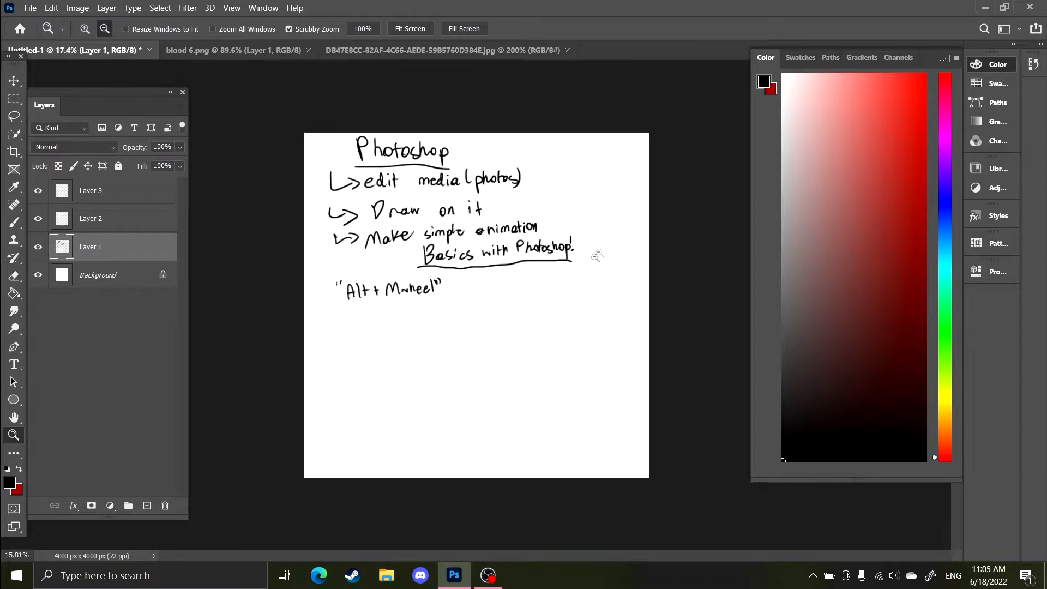
{"action": "scroll", "coordinate": [588, 262], "scroll_direction": "down", "scroll_amount": 1}
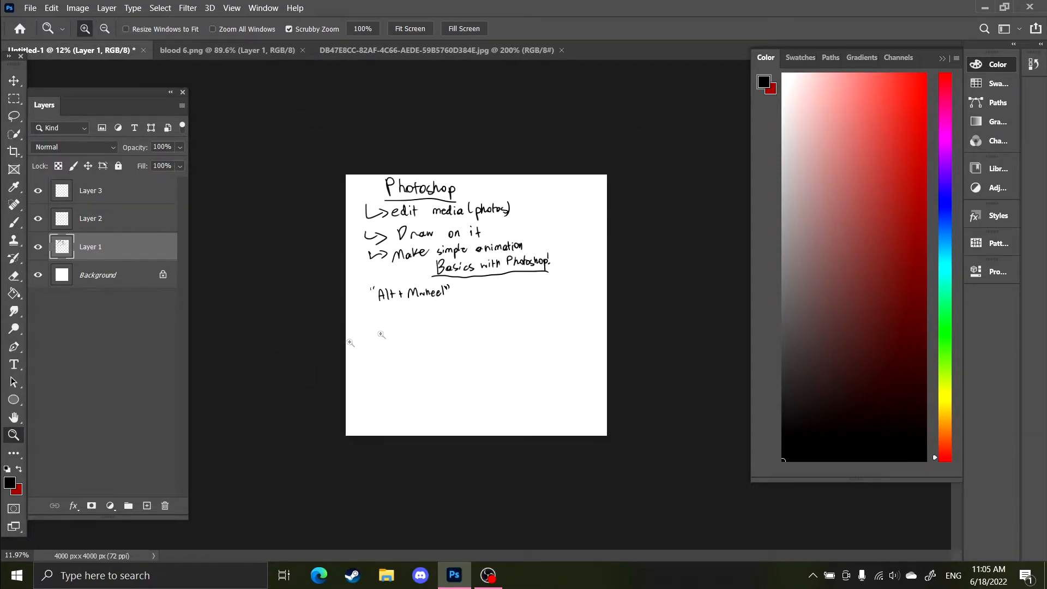
{"action": "scroll", "coordinate": [326, 348], "scroll_direction": "up", "scroll_amount": 3}
Pan the view with the Hand tool and handwrite '- Zoom in and out' after '"Alt + Mwheel"' with the Brush
{"action": "key", "text": "h"}
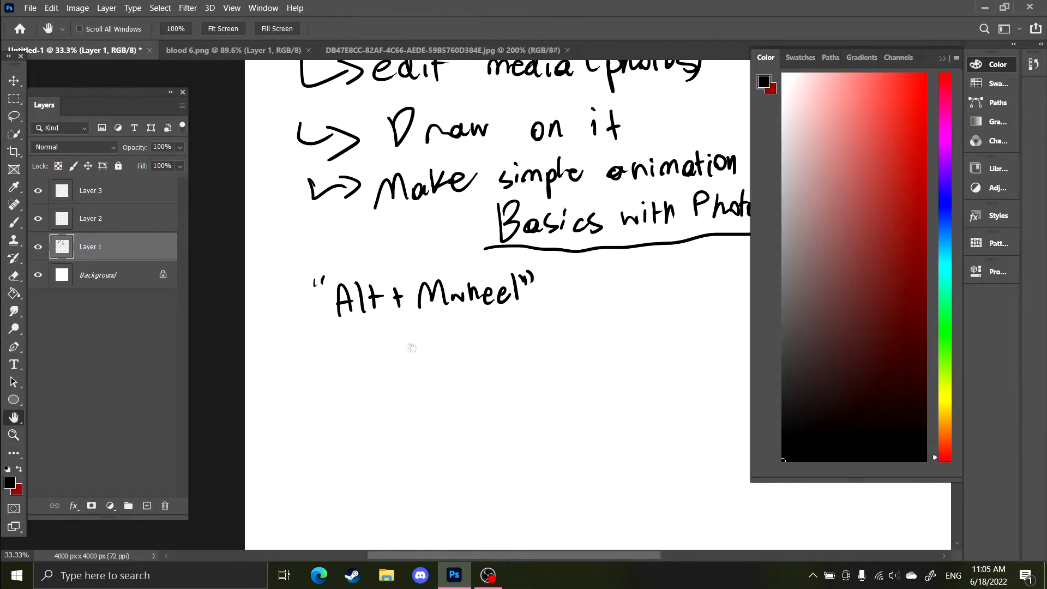
{"action": "left_click_drag", "start_coordinate": [411, 347], "coordinate": [348, 315]}
{"action": "key", "text": "b"}
{"action": "left_click_drag", "start_coordinate": [476, 246], "coordinate": [502, 243]}
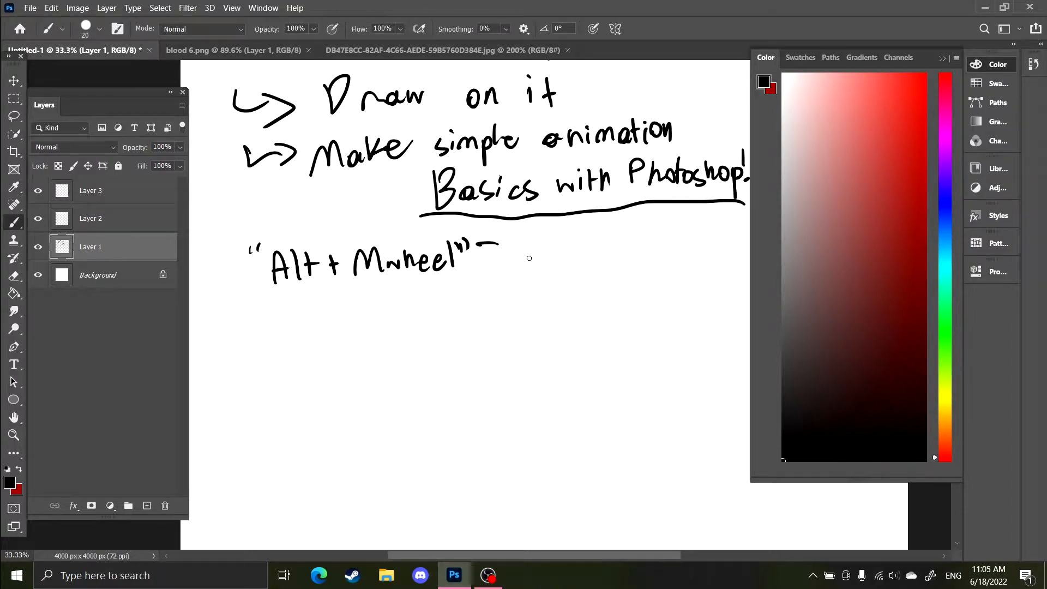
{"action": "mouse_move", "coordinate": [518, 234]}
{"action": "left_mouse_down"}
{"action": "mouse_move", "coordinate": [546, 266]}
{"action": "mouse_move", "coordinate": [558, 250]}
{"action": "left_mouse_up"}
{"action": "mouse_move", "coordinate": [571, 248]}
{"action": "left_mouse_down"}
{"action": "mouse_move", "coordinate": [584, 247]}
{"action": "mouse_move", "coordinate": [499, 250]}
{"action": "left_mouse_up"}
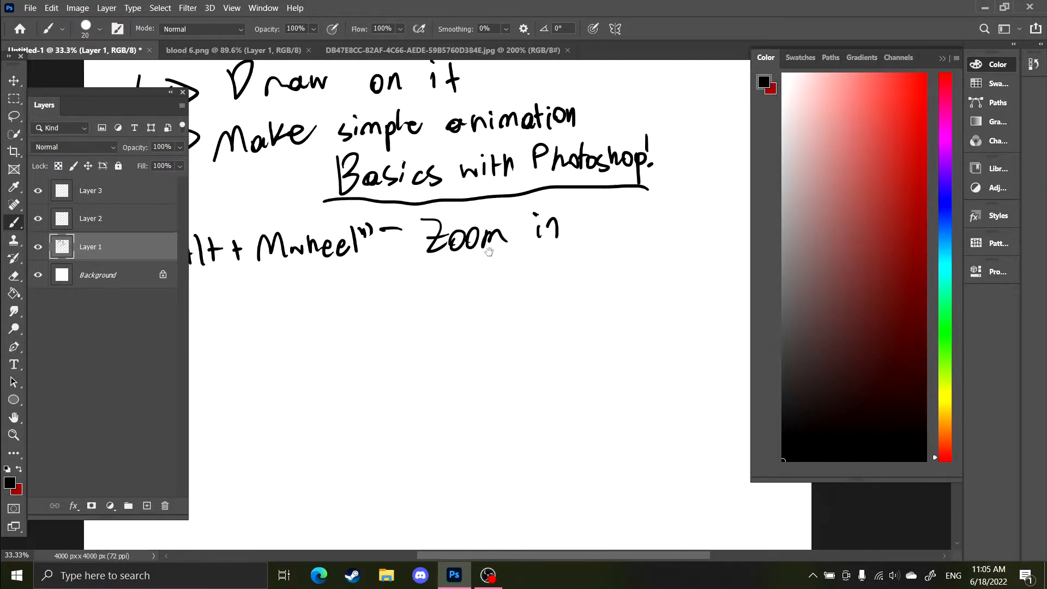
{"action": "mouse_move", "coordinate": [602, 220]}
{"action": "left_mouse_down"}
{"action": "mouse_move", "coordinate": [606, 236]}
{"action": "mouse_move", "coordinate": [621, 233]}
{"action": "left_mouse_up"}
{"action": "left_click_drag", "start_coordinate": [638, 209], "coordinate": [646, 235]}
{"action": "left_click_drag", "start_coordinate": [685, 216], "coordinate": [702, 218]}
{"action": "left_click_drag", "start_coordinate": [712, 203], "coordinate": [710, 232]}
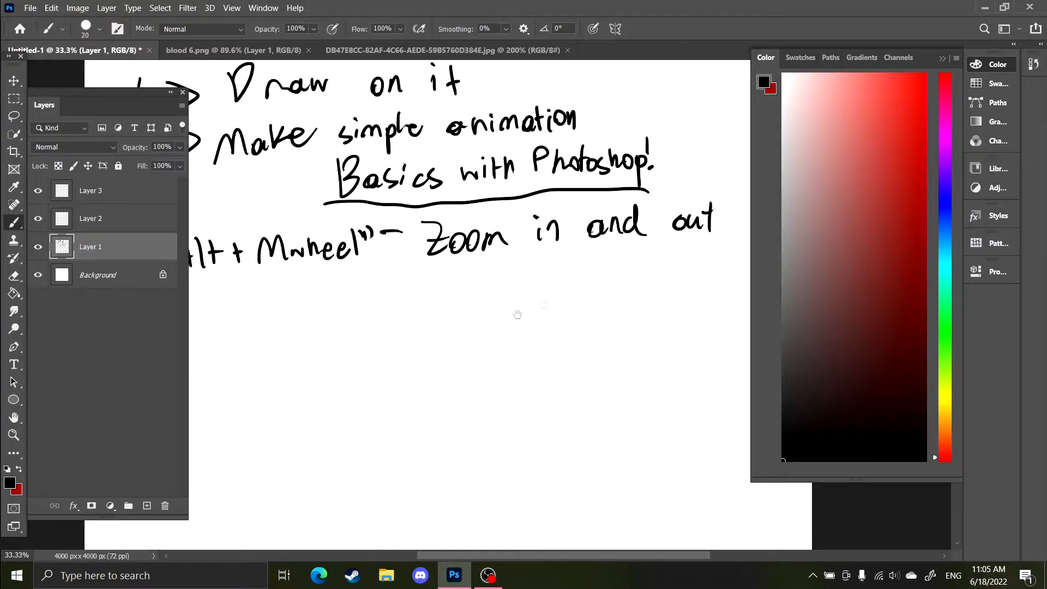
Handwrite '"H" - to move around' on the line below the Alt + Mwheel note
{"action": "left_click_drag", "start_coordinate": [517, 315], "coordinate": [653, 282]}
{"action": "left_click_drag", "start_coordinate": [307, 254], "coordinate": [306, 268]}
{"action": "left_click_drag", "start_coordinate": [316, 255], "coordinate": [344, 291]}
{"action": "mouse_move", "coordinate": [358, 263]}
{"action": "left_mouse_down"}
{"action": "mouse_move", "coordinate": [339, 262]}
{"action": "mouse_move", "coordinate": [362, 291]}
{"action": "left_mouse_up"}
{"action": "left_click_drag", "start_coordinate": [371, 256], "coordinate": [373, 263]}
{"action": "mouse_move", "coordinate": [451, 241]}
{"action": "left_mouse_down"}
{"action": "mouse_move", "coordinate": [455, 278]}
{"action": "mouse_move", "coordinate": [461, 259]}
{"action": "left_mouse_up"}
{"action": "mouse_move", "coordinate": [476, 254]}
{"action": "left_mouse_down"}
{"action": "mouse_move", "coordinate": [555, 267]}
{"action": "mouse_move", "coordinate": [561, 258]}
{"action": "left_mouse_up"}
{"action": "mouse_move", "coordinate": [569, 254]}
{"action": "left_mouse_down"}
{"action": "mouse_move", "coordinate": [593, 262]}
{"action": "mouse_move", "coordinate": [712, 249]}
{"action": "left_mouse_up"}
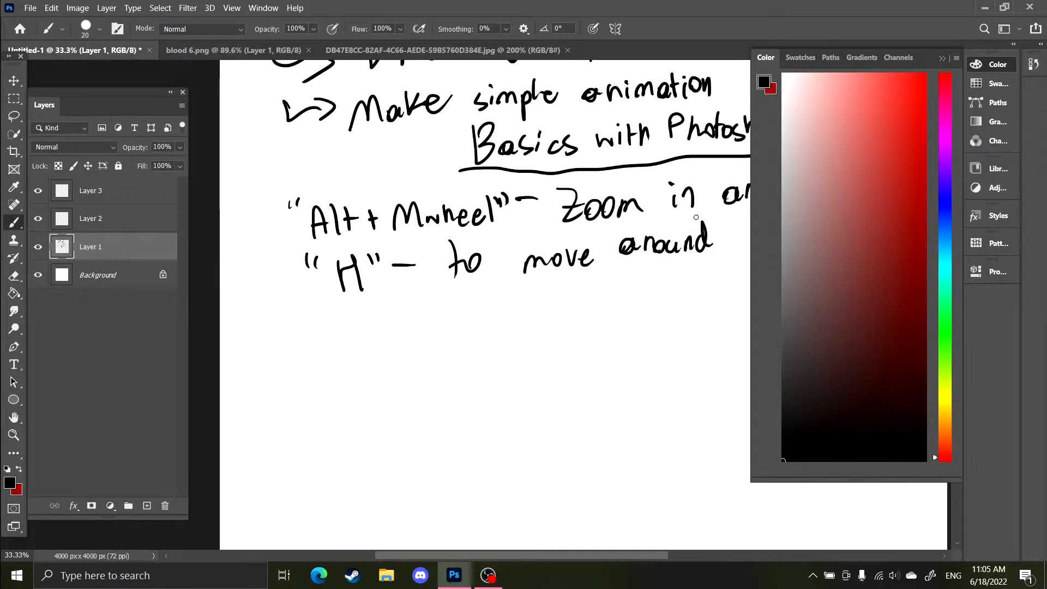
Handwrite '"Z" - Zoom in on a specific location' on the next line, then zoom out to see the page
{"action": "left_click_drag", "start_coordinate": [299, 327], "coordinate": [295, 333]}
{"action": "left_click_drag", "start_coordinate": [307, 328], "coordinate": [328, 351]}
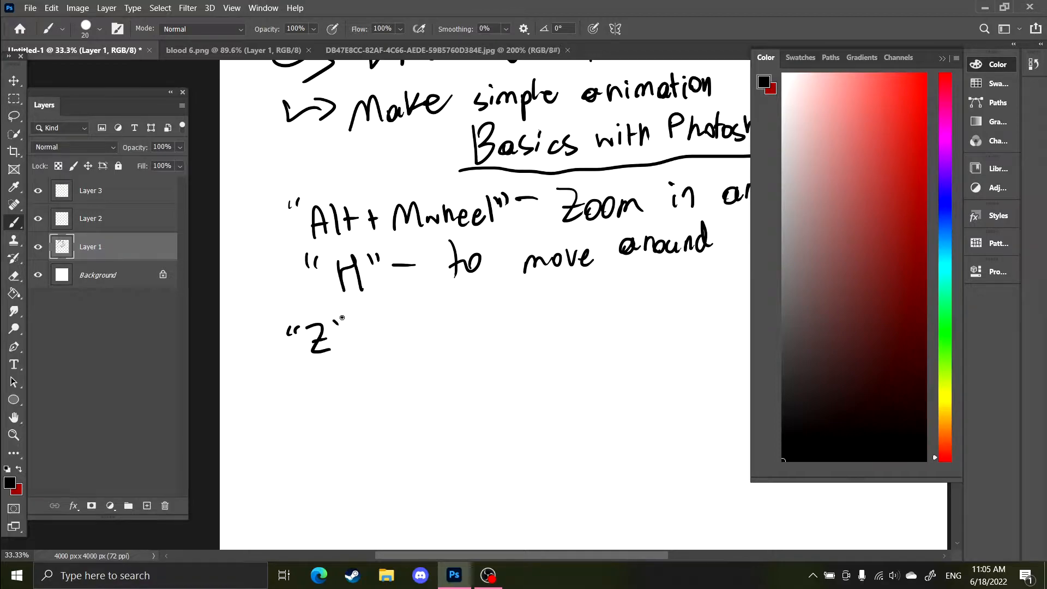
{"action": "left_click_drag", "start_coordinate": [437, 315], "coordinate": [468, 316]}
{"action": "left_click_drag", "start_coordinate": [595, 297], "coordinate": [438, 262]}
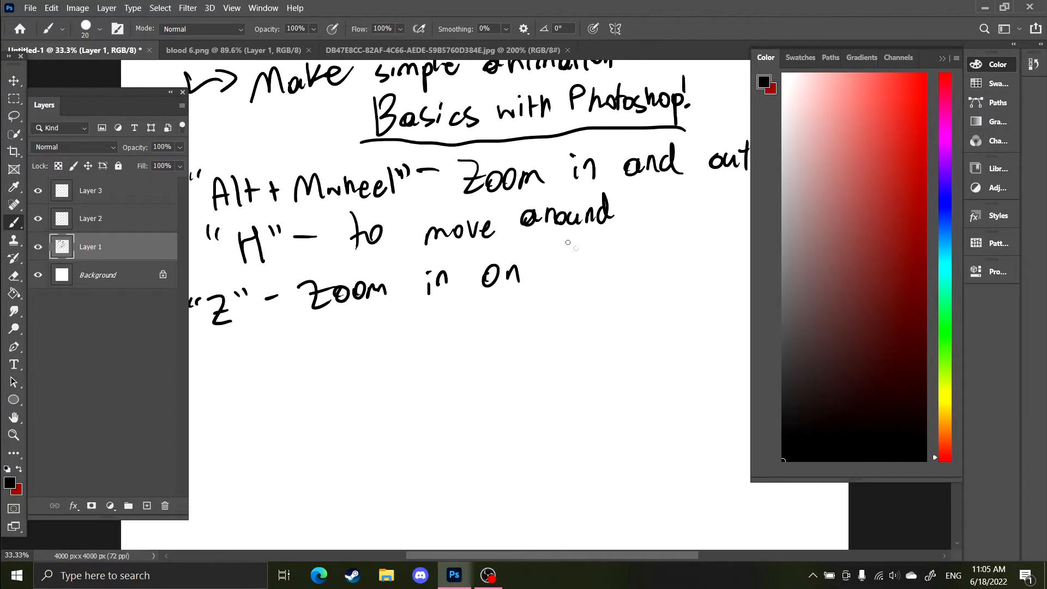
{"action": "mouse_move", "coordinate": [564, 274]}
{"action": "left_mouse_down"}
{"action": "mouse_move", "coordinate": [611, 252]}
{"action": "mouse_move", "coordinate": [663, 254]}
{"action": "mouse_move", "coordinate": [683, 237]}
{"action": "left_mouse_up"}
{"action": "left_click_drag", "start_coordinate": [622, 256], "coordinate": [503, 243]}
{"action": "left_click_drag", "start_coordinate": [606, 209], "coordinate": [607, 234]}
{"action": "left_click_drag", "start_coordinate": [622, 221], "coordinate": [638, 236]}
{"action": "mouse_move", "coordinate": [648, 224]}
{"action": "left_mouse_down"}
{"action": "mouse_move", "coordinate": [667, 207]}
{"action": "mouse_move", "coordinate": [680, 226]}
{"action": "mouse_move", "coordinate": [701, 239]}
{"action": "left_mouse_up"}
{"action": "left_click_drag", "start_coordinate": [538, 313], "coordinate": [573, 433]}
{"action": "scroll", "coordinate": [609, 319], "scroll_direction": "down", "scroll_amount": 3}
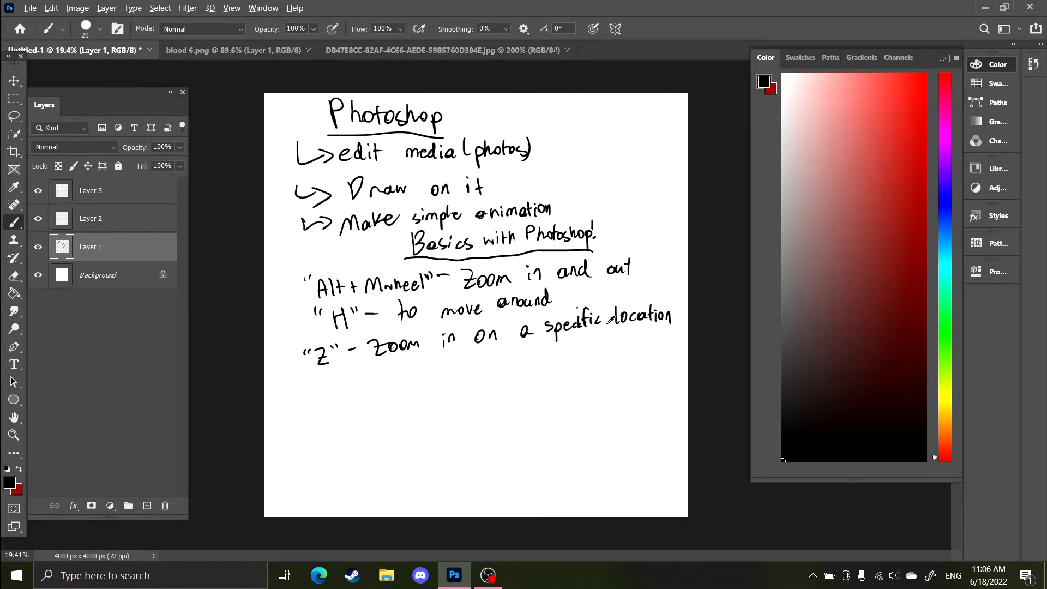
Zoom into the top of the notes with the Zoom tool, pan with the Hand tool, and fit the canvas on screen
{"action": "scroll", "coordinate": [609, 319], "scroll_direction": "up", "scroll_amount": 1}
{"action": "key", "text": "z"}
{"action": "left_click_drag", "start_coordinate": [322, 156], "coordinate": [577, 207]}
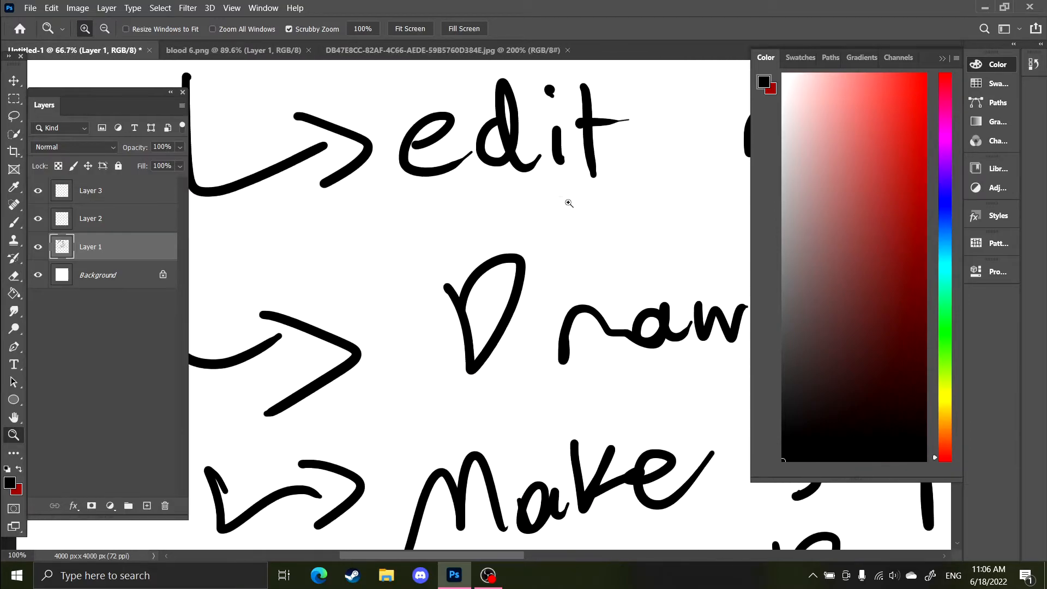
{"action": "key", "text": "h"}
{"action": "left_click_drag", "start_coordinate": [422, 132], "coordinate": [405, 229]}
{"action": "left_click_drag", "start_coordinate": [618, 226], "coordinate": [594, 234]}
{"action": "right_click", "coordinate": [455, 247]}
{"action": "left_click", "coordinate": [488, 252]}
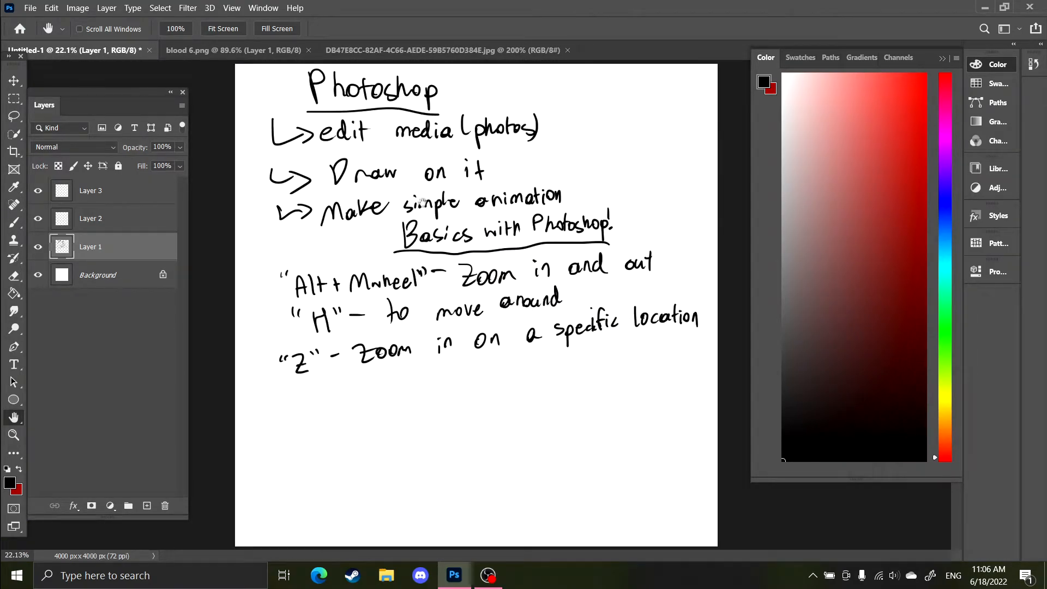
{"action": "key", "text": "m"}
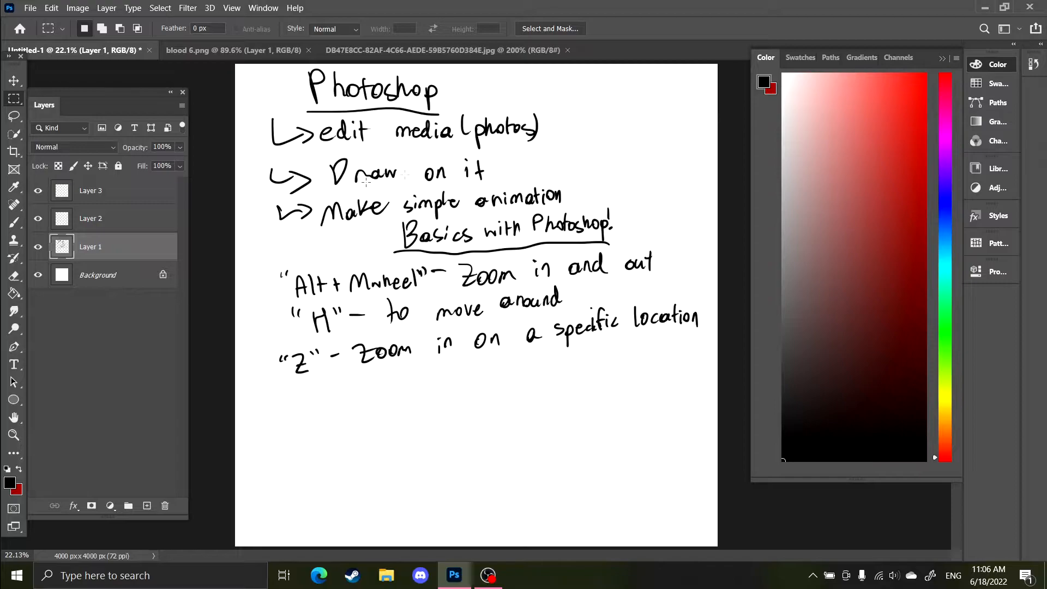
{"action": "right_click", "coordinate": [11, 98]}
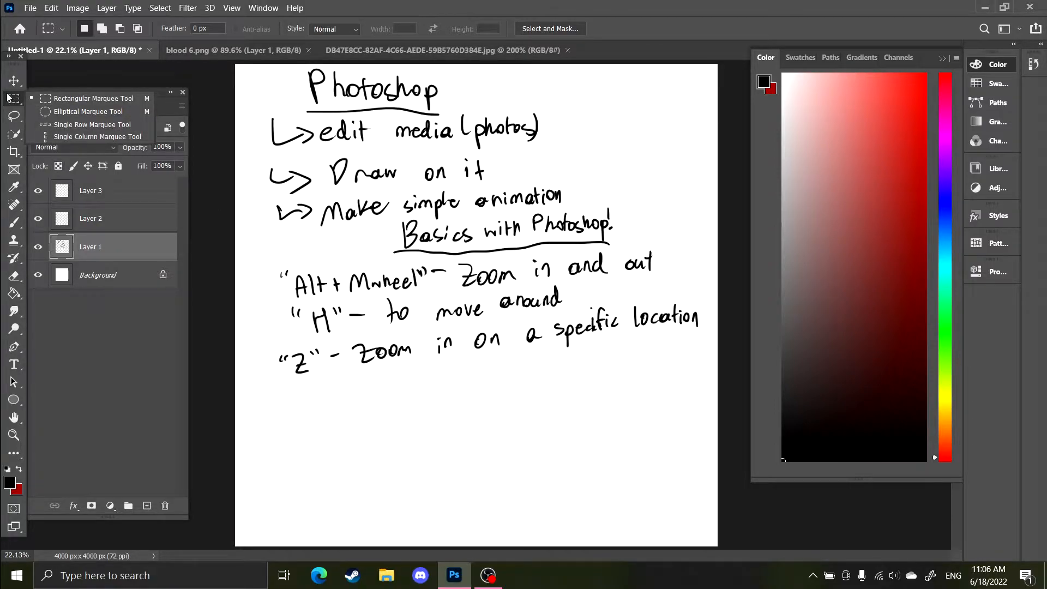
{"action": "left_click", "coordinate": [6, 98]}
{"action": "key", "text": "b"}
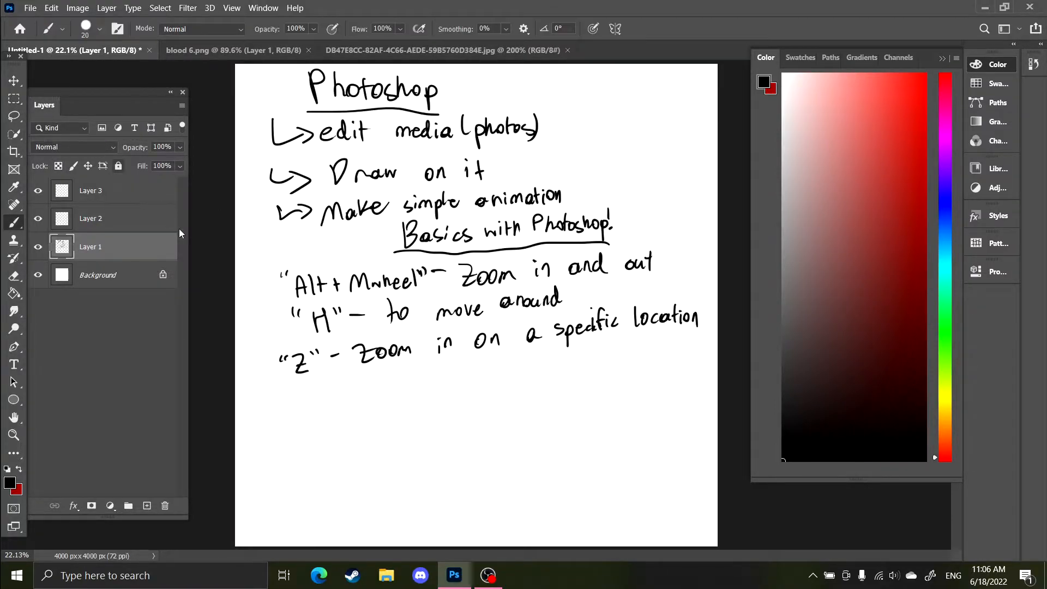
{"action": "right_click", "coordinate": [14, 224]}
{"action": "left_click", "coordinate": [55, 223]}
{"action": "right_click", "coordinate": [15, 230]}
{"action": "left_click", "coordinate": [65, 224]}
{"action": "mouse_move", "coordinate": [391, 468]}
{"action": "left_mouse_down"}
{"action": "mouse_move", "coordinate": [450, 433]}
{"action": "mouse_move", "coordinate": [465, 460]}
{"action": "left_mouse_up"}
{"action": "key", "text": "ctrl+z"}
{"action": "right_click", "coordinate": [409, 467]}
{"action": "double_click", "coordinate": [468, 435]}
{"action": "right_click", "coordinate": [444, 416]}
{"action": "left_click", "coordinate": [417, 418]}
{"action": "right_click", "coordinate": [416, 419]}
{"action": "left_click", "coordinate": [261, 116]}
{"action": "left_click_drag", "start_coordinate": [409, 438], "coordinate": [527, 439]}
{"action": "key", "text": "ctrl+z"}
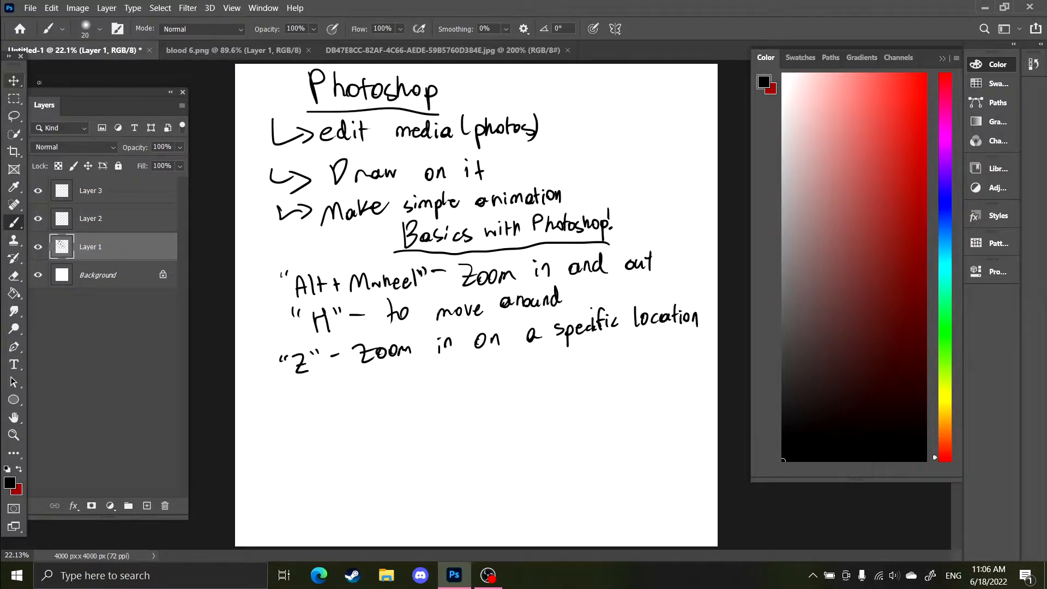
Pick the Rectangular Marquee tool and select the top block of notes from 'Photoshop' to 'Draw on it'
{"action": "left_click", "coordinate": [13, 98]}
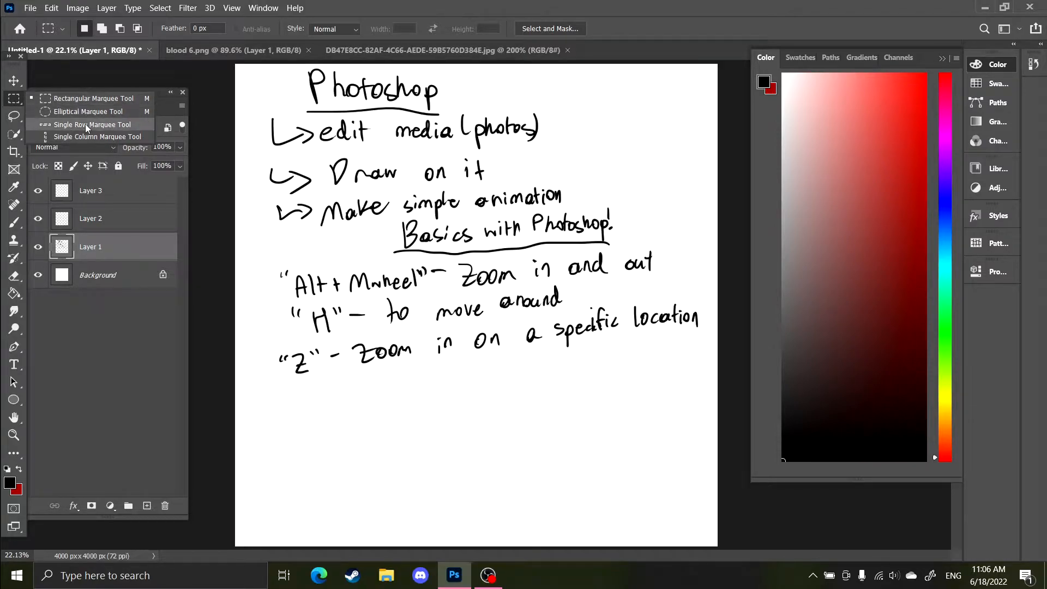
{"action": "left_click", "coordinate": [72, 101]}
{"action": "left_click_drag", "start_coordinate": [352, 460], "coordinate": [603, 376]}
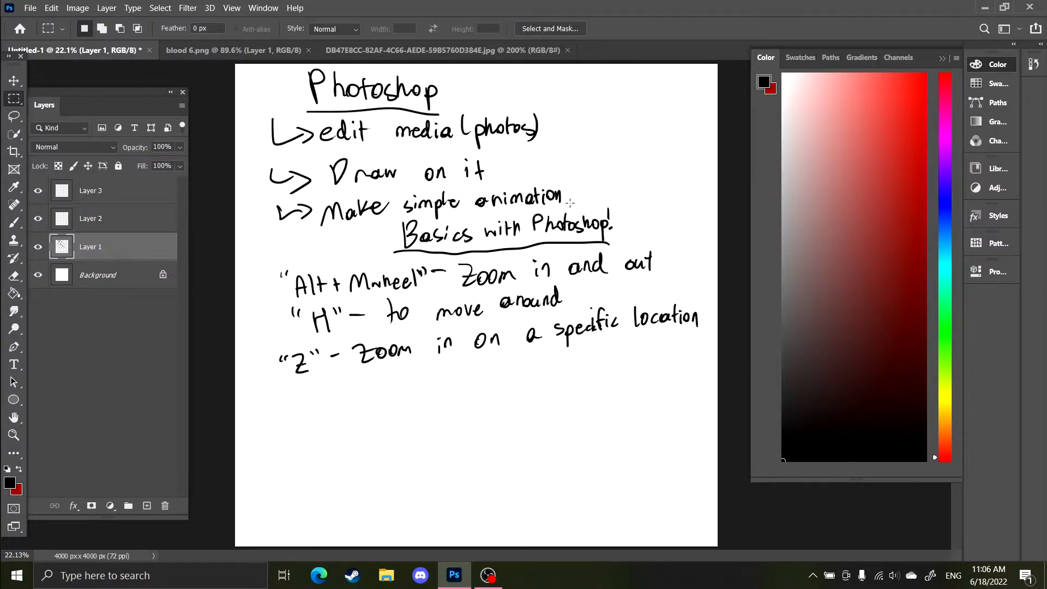
{"action": "left_click_drag", "start_coordinate": [567, 207], "coordinate": [153, 8]}
Move the selected top notes with the Move tool and delete them
{"action": "key", "text": "v"}
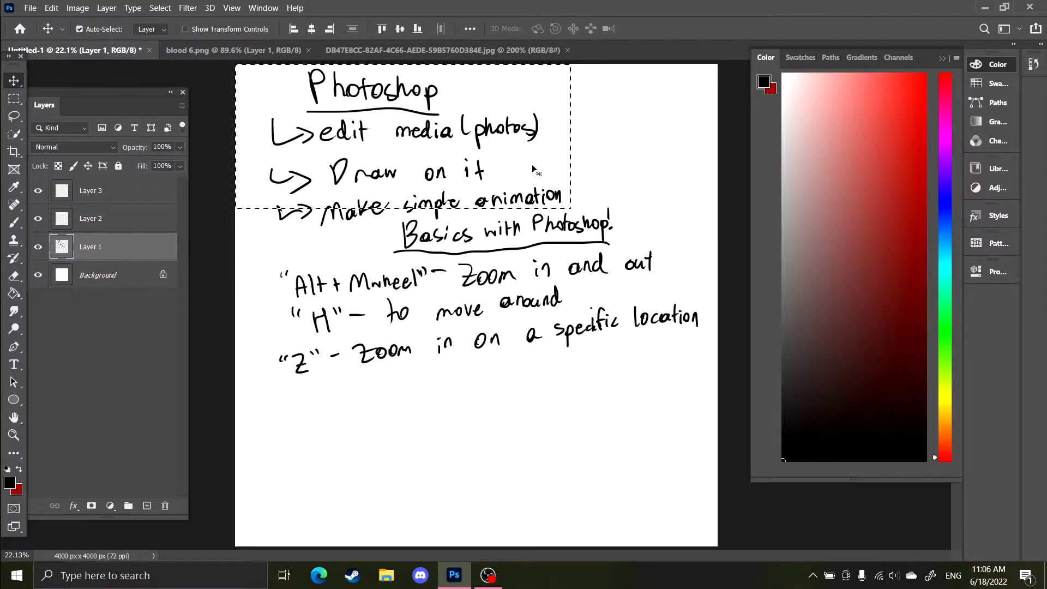
{"action": "key", "text": "m"}
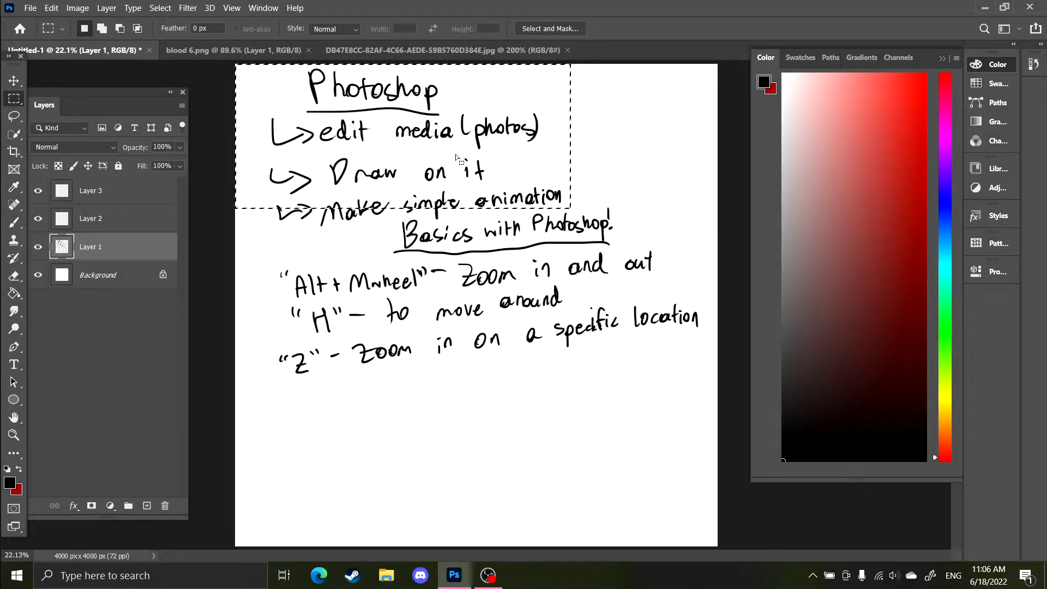
{"action": "left_click_drag", "start_coordinate": [395, 121], "coordinate": [447, 143]}
{"action": "left_click_drag", "start_coordinate": [495, 176], "coordinate": [462, 171]}
{"action": "key", "text": "v"}
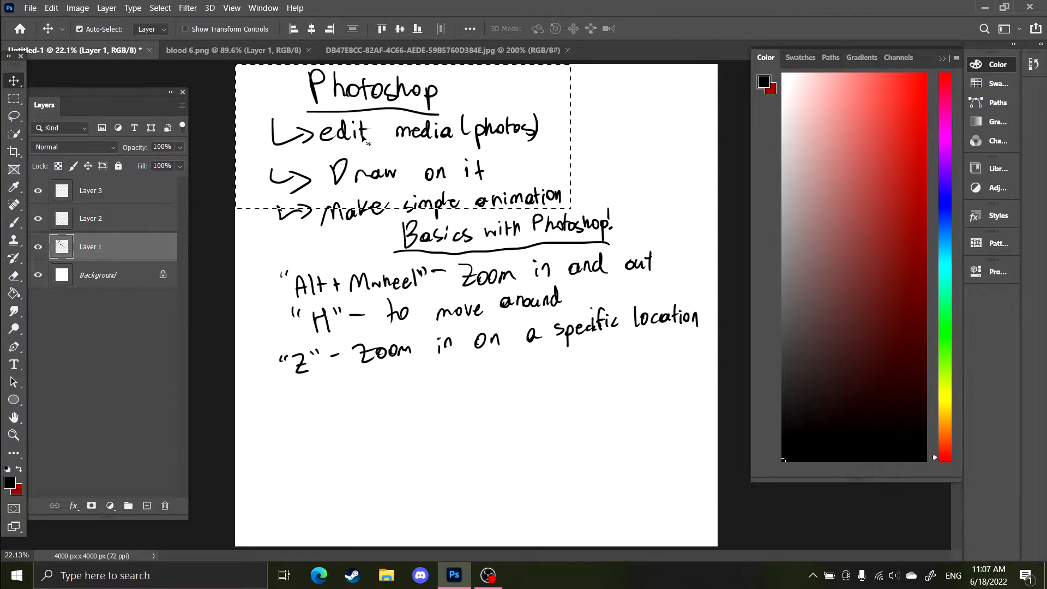
{"action": "mouse_move", "coordinate": [363, 138]}
{"action": "left_mouse_down"}
{"action": "mouse_move", "coordinate": [458, 138]}
{"action": "mouse_move", "coordinate": [435, 150]}
{"action": "mouse_move", "coordinate": [393, 123]}
{"action": "mouse_move", "coordinate": [458, 267]}
{"action": "mouse_move", "coordinate": [454, 443]}
{"action": "mouse_move", "coordinate": [497, 446]}
{"action": "left_mouse_up"}
{"action": "key", "text": "Delete"}
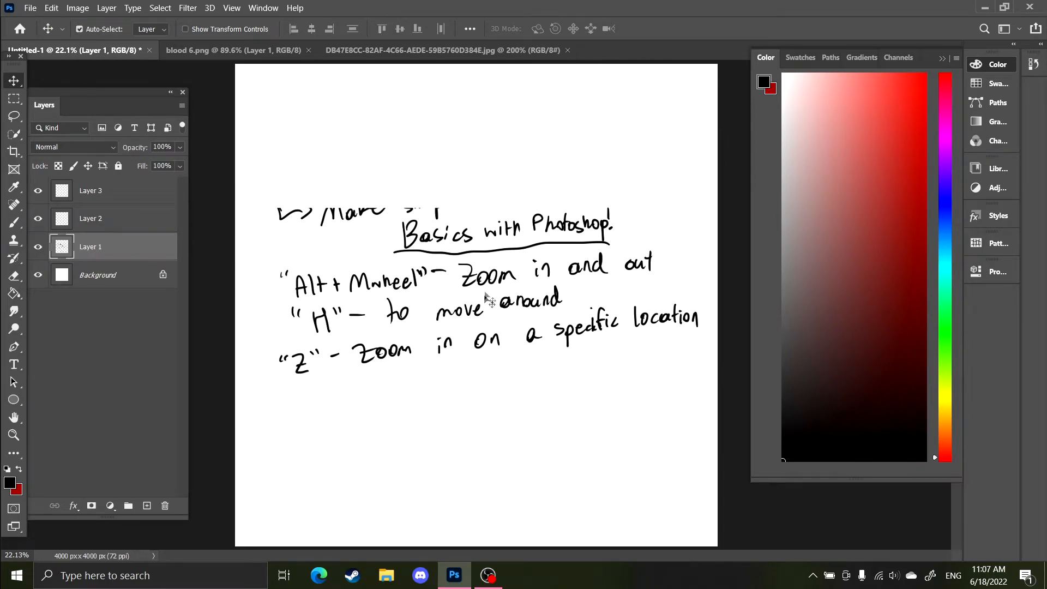
Zoom in and draw a rectangular selection around the leftover 'Make simple' fragment
{"action": "key", "text": "z"}
{"action": "left_click", "coordinate": [425, 191]}
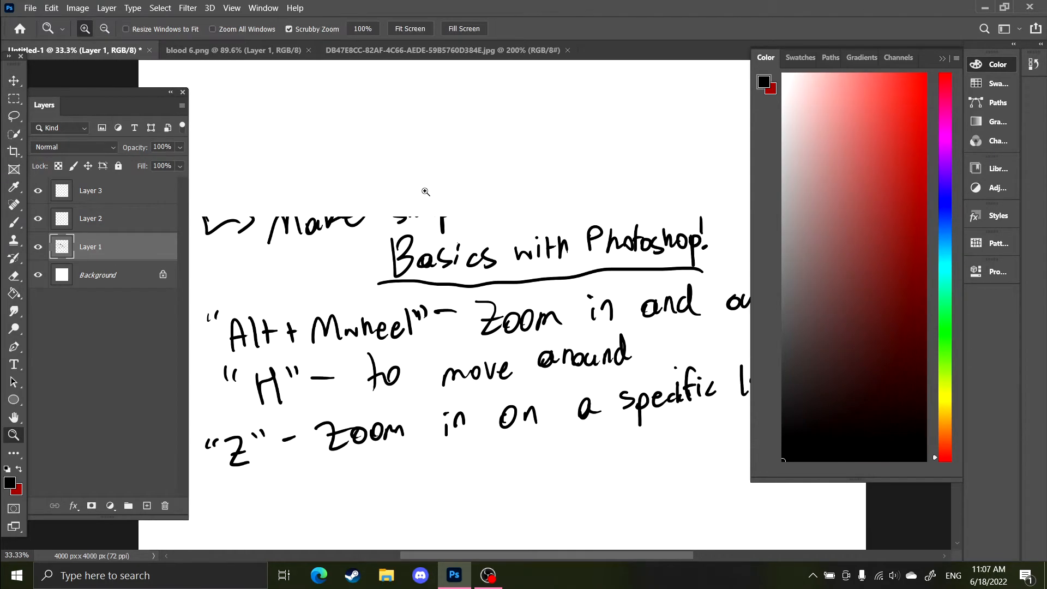
{"action": "key", "text": "m"}
{"action": "left_click_drag", "start_coordinate": [451, 228], "coordinate": [228, 199]}
Clear the current selection around the leftover 'Make simple' fragment
{"action": "key", "text": "z"}
{"action": "left_click", "coordinate": [394, 231]}
{"action": "left_click", "coordinate": [394, 231]}
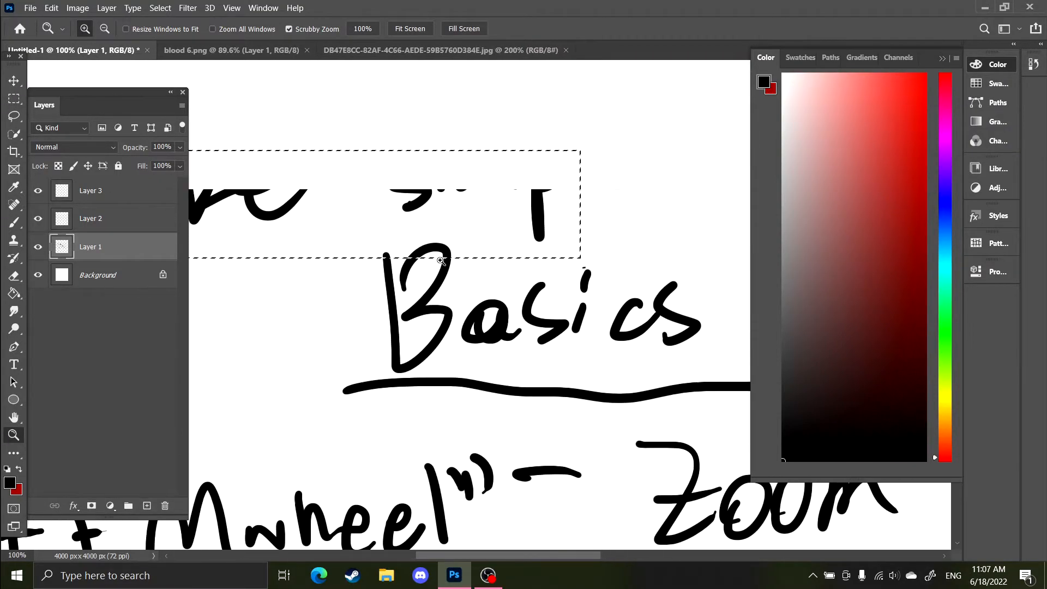
{"action": "left_click_drag", "start_coordinate": [468, 285], "coordinate": [224, 187]}
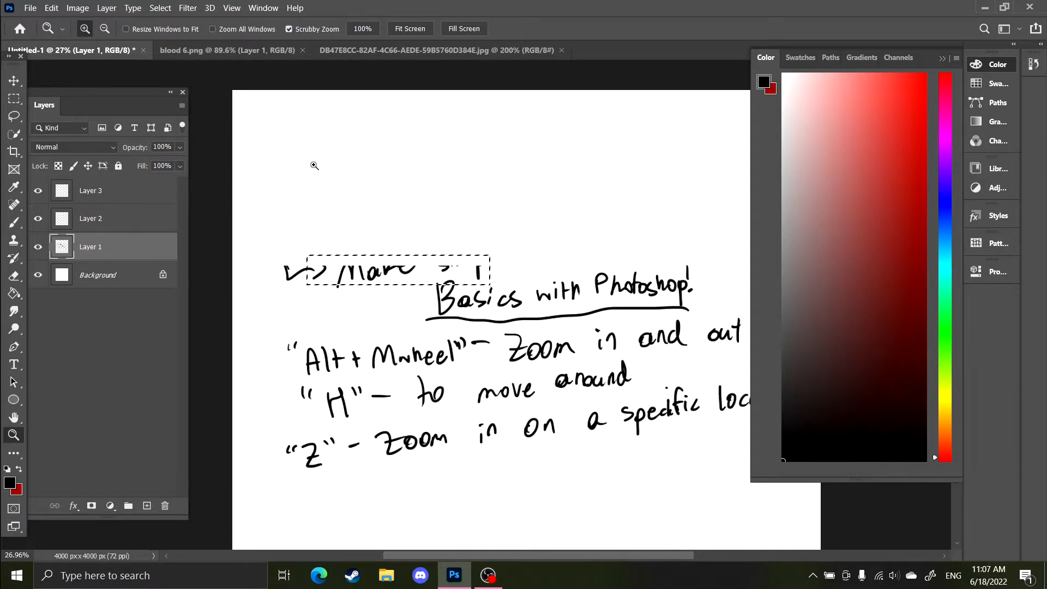
{"action": "key", "text": "m"}
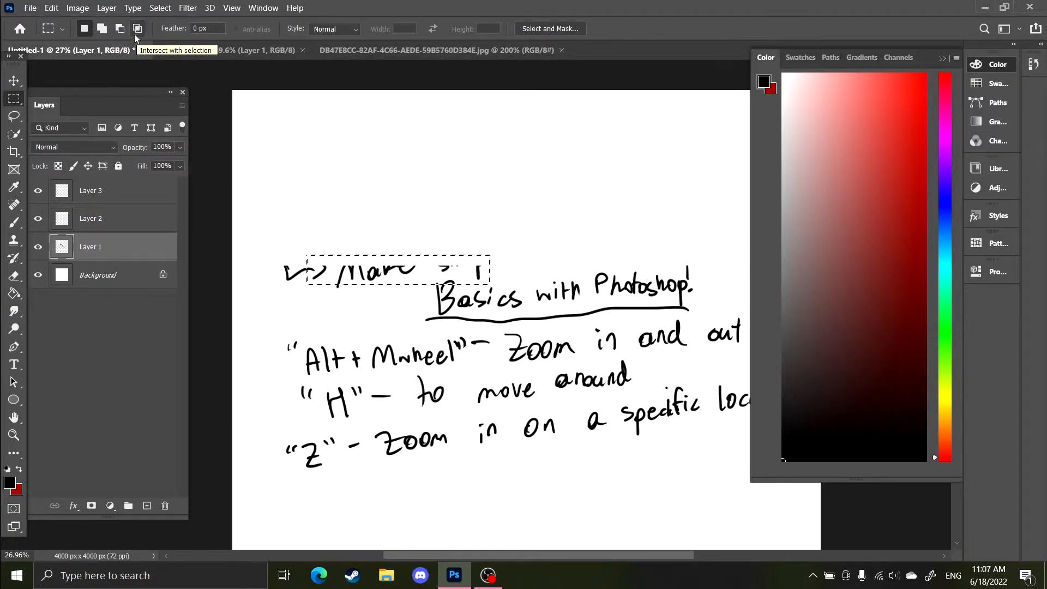
{"action": "key", "text": "z"}
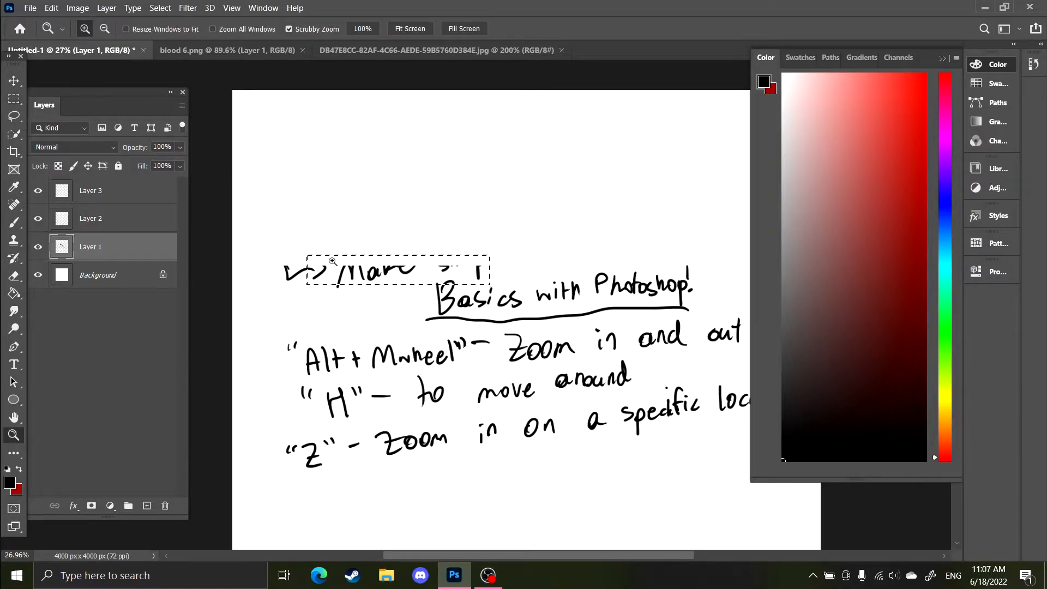
{"action": "left_click", "coordinate": [338, 264]}
{"action": "key", "text": "m"}
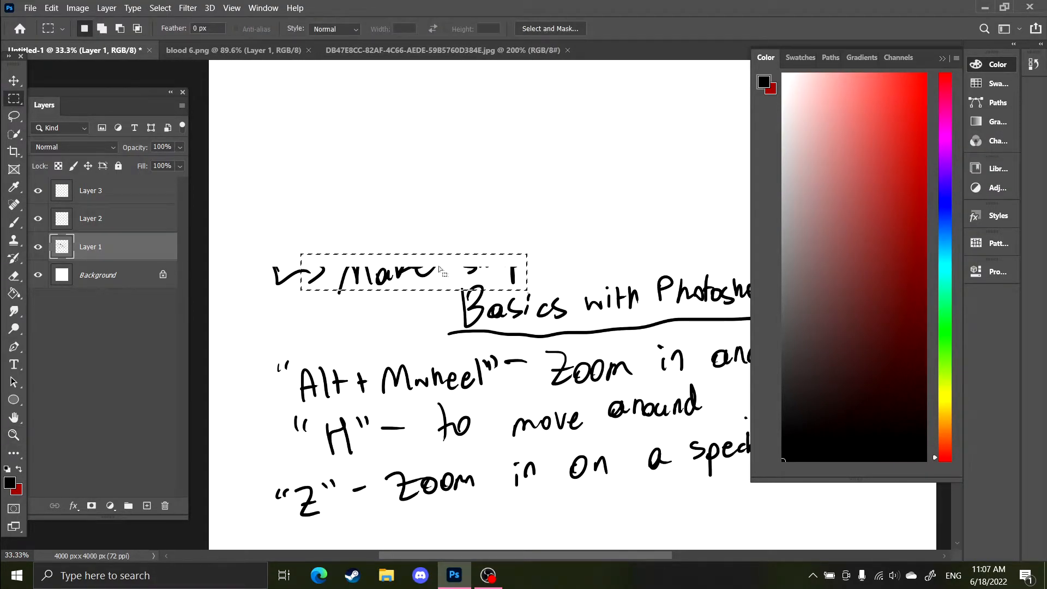
{"action": "right_click", "coordinate": [413, 262]}
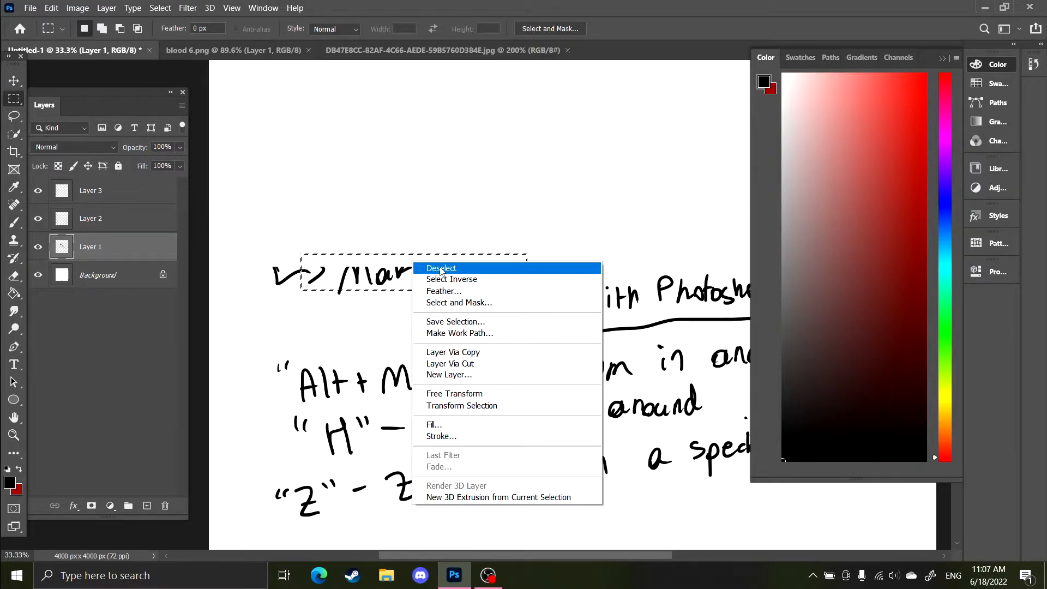
{"action": "left_click", "coordinate": [381, 273]}
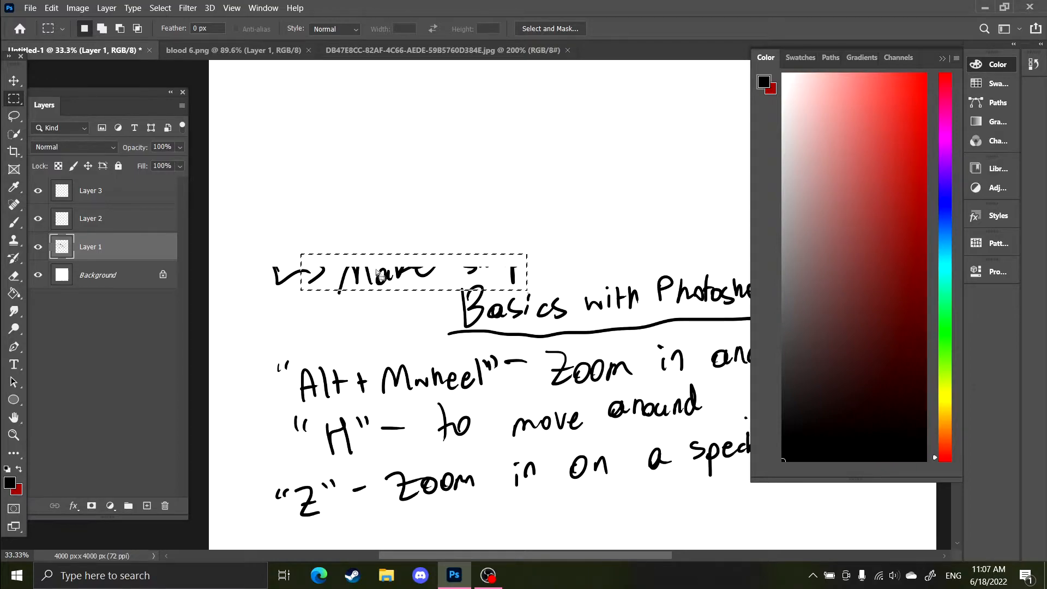
{"action": "left_click", "coordinate": [431, 296]}
Select and cut away the leftover 'Make simple' fragment piece by piece with the Rectangular Marquee
{"action": "left_click_drag", "start_coordinate": [255, 303], "coordinate": [398, 172]}
{"action": "key", "text": "ctrl+x"}
{"action": "left_click_drag", "start_coordinate": [361, 300], "coordinate": [443, 216]}
{"action": "key", "text": "ctrl+x"}
{"action": "left_click_drag", "start_coordinate": [454, 275], "coordinate": [560, 224]}
{"action": "key", "text": "ctrl+x"}
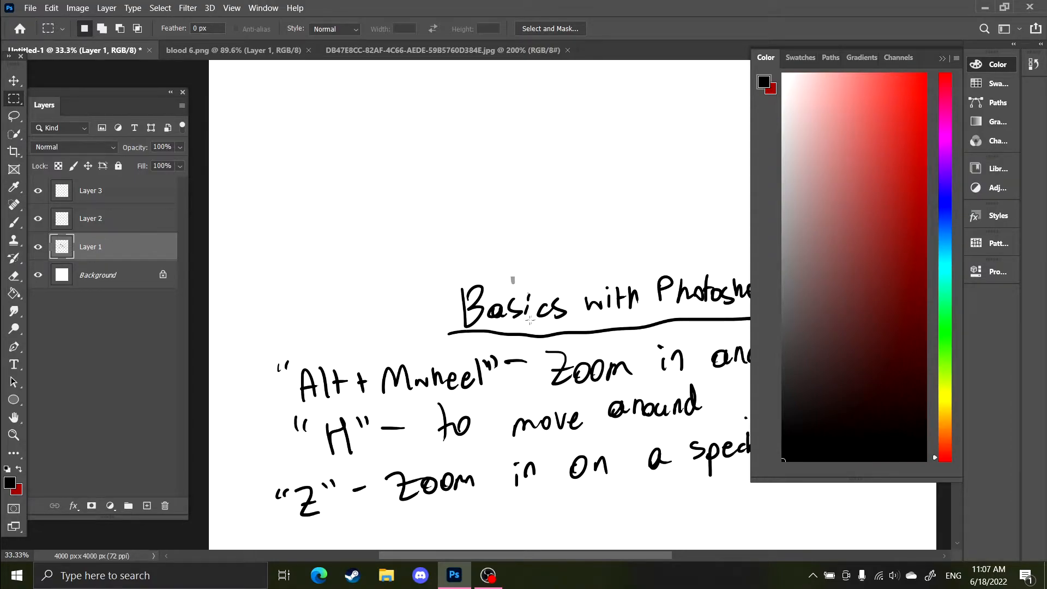
{"action": "left_click_drag", "start_coordinate": [366, 310], "coordinate": [464, 248]}
{"action": "key", "text": "ctrl+z"}
{"action": "key", "text": "ctrl+z"}
{"action": "left_click_drag", "start_coordinate": [396, 336], "coordinate": [391, 394]}
{"action": "key", "text": "b"}
{"action": "mouse_move", "coordinate": [241, 124]}
{"action": "left_mouse_down"}
{"action": "mouse_move", "coordinate": [271, 150]}
{"action": "mouse_move", "coordinate": [277, 133]}
{"action": "left_mouse_up"}
{"action": "left_click_drag", "start_coordinate": [283, 135], "coordinate": [298, 143]}
{"action": "key", "text": "ctrl+z"}
{"action": "key", "text": "ctrl+z"}
{"action": "key", "text": "ctrl+z"}
{"action": "key", "text": "ctrl+z"}
{"action": "key", "text": "ctrl+z"}
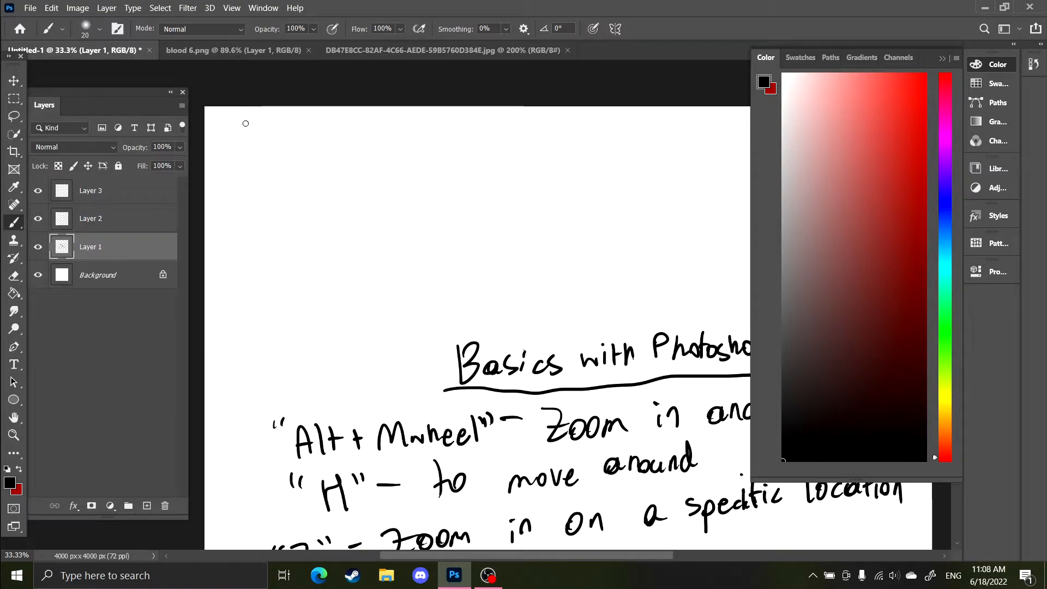
Handwrite '"M" - bring out selection' near the top of the canvas with the Brush tool
{"action": "scroll", "coordinate": [294, 197], "scroll_direction": "down", "scroll_amount": 2}
{"action": "scroll", "coordinate": [294, 198], "scroll_direction": "up", "scroll_amount": 2}
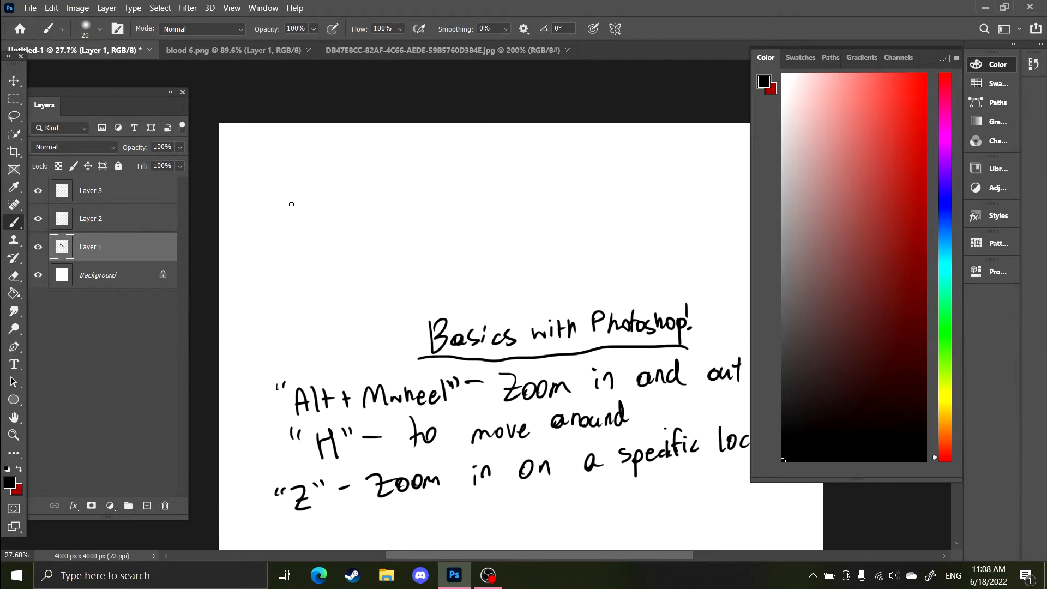
{"action": "scroll", "coordinate": [295, 200], "scroll_direction": "up", "scroll_amount": 1}
{"action": "mouse_move", "coordinate": [302, 191]}
{"action": "left_mouse_down"}
{"action": "mouse_move", "coordinate": [316, 213]}
{"action": "mouse_move", "coordinate": [308, 192]}
{"action": "left_mouse_up"}
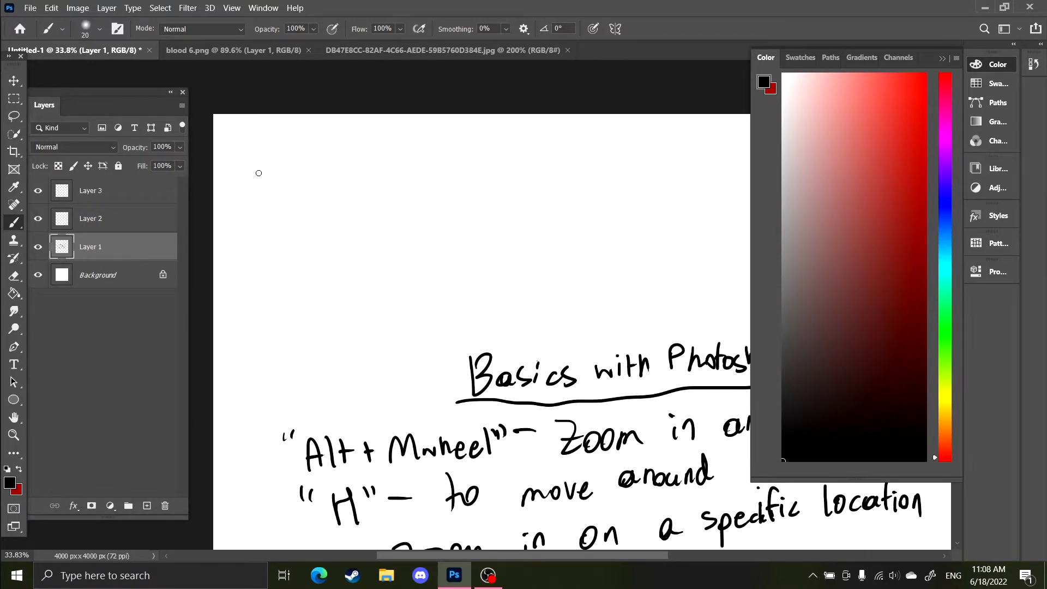
{"action": "scroll", "coordinate": [289, 220], "scroll_direction": "down", "scroll_amount": 1}
{"action": "scroll", "coordinate": [273, 178], "scroll_direction": "up", "scroll_amount": 1}
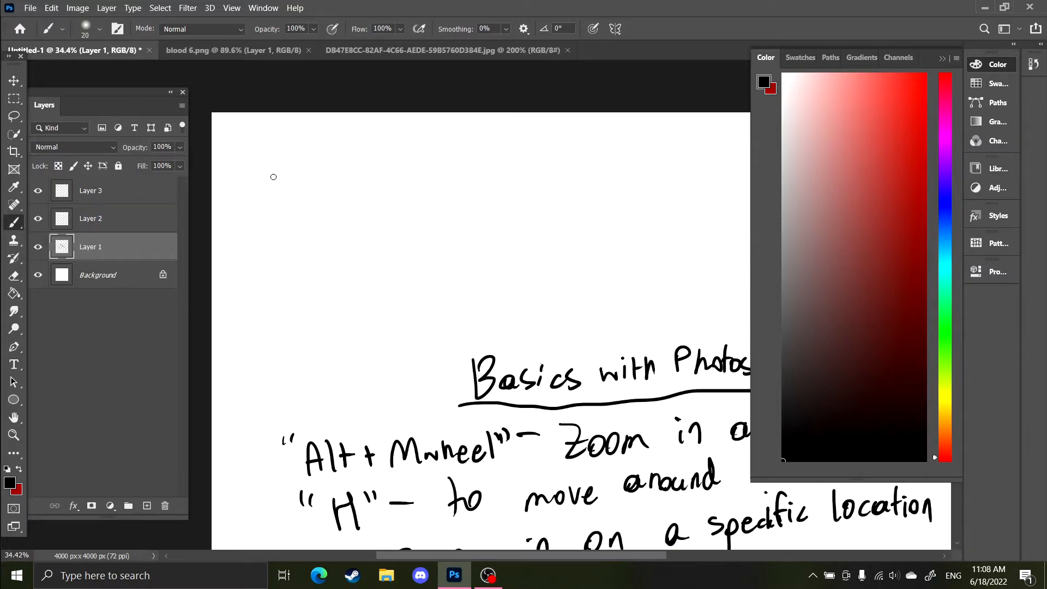
{"action": "scroll", "coordinate": [243, 175], "scroll_direction": "up", "scroll_amount": 1}
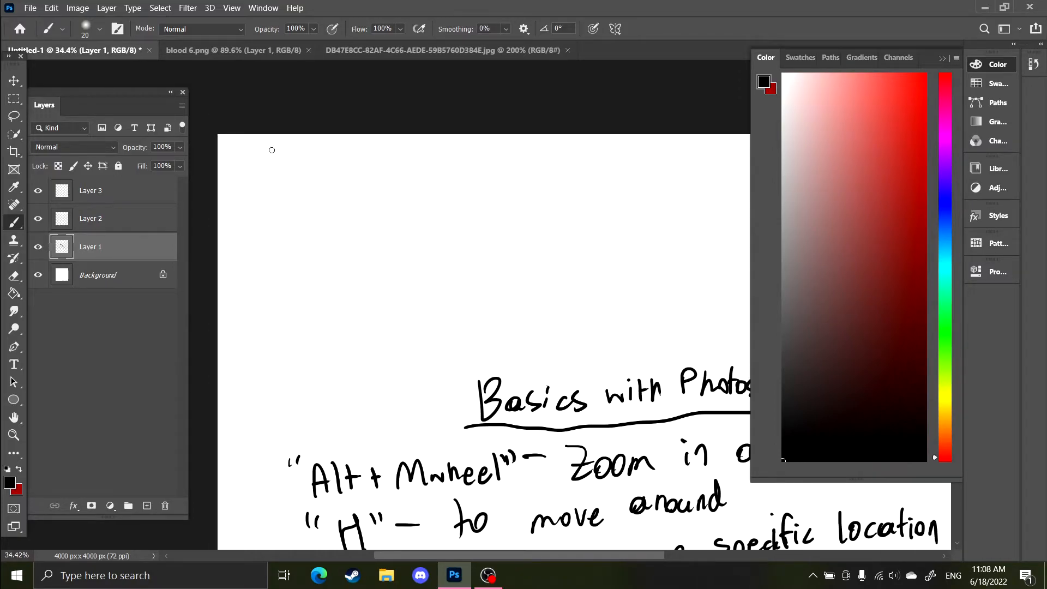
{"action": "mouse_move", "coordinate": [272, 210]}
{"action": "left_mouse_down"}
{"action": "mouse_move", "coordinate": [273, 186]}
{"action": "mouse_move", "coordinate": [303, 202]}
{"action": "mouse_move", "coordinate": [345, 171]}
{"action": "mouse_move", "coordinate": [404, 196]}
{"action": "left_mouse_up"}
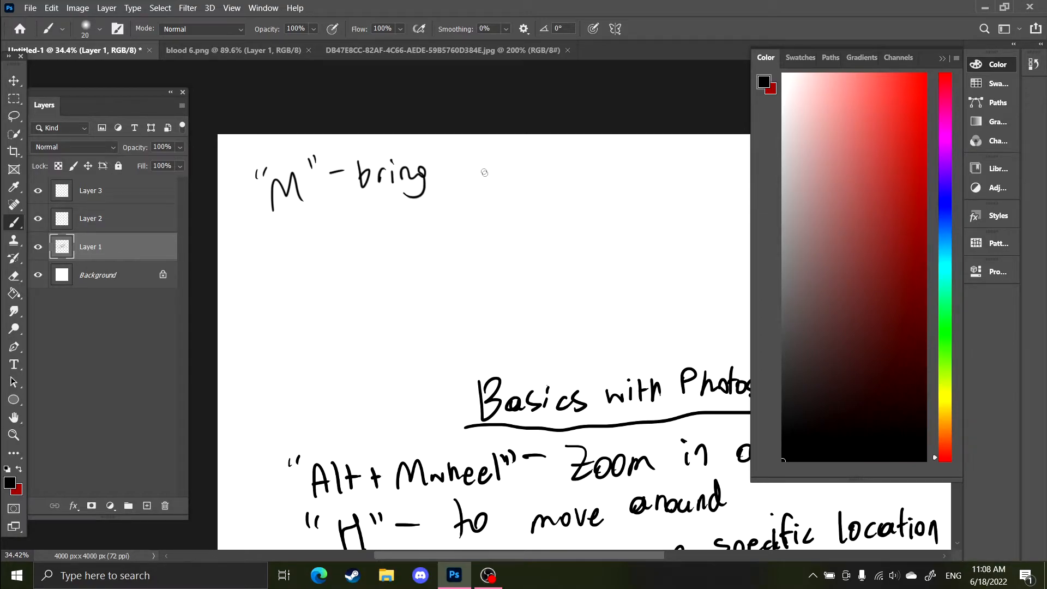
{"action": "left_click_drag", "start_coordinate": [567, 167], "coordinate": [584, 178]}
{"action": "left_click_drag", "start_coordinate": [587, 152], "coordinate": [590, 177]}
{"action": "left_click_drag", "start_coordinate": [595, 171], "coordinate": [609, 176]}
{"action": "left_click_drag", "start_coordinate": [621, 165], "coordinate": [623, 177]}
{"action": "mouse_move", "coordinate": [630, 154]}
{"action": "left_mouse_down"}
{"action": "mouse_move", "coordinate": [630, 173]}
{"action": "mouse_move", "coordinate": [636, 161]}
{"action": "left_mouse_up"}
{"action": "scroll", "coordinate": [642, 159], "scroll_direction": "up", "scroll_amount": 1}
{"action": "left_click_drag", "start_coordinate": [645, 160], "coordinate": [644, 176]}
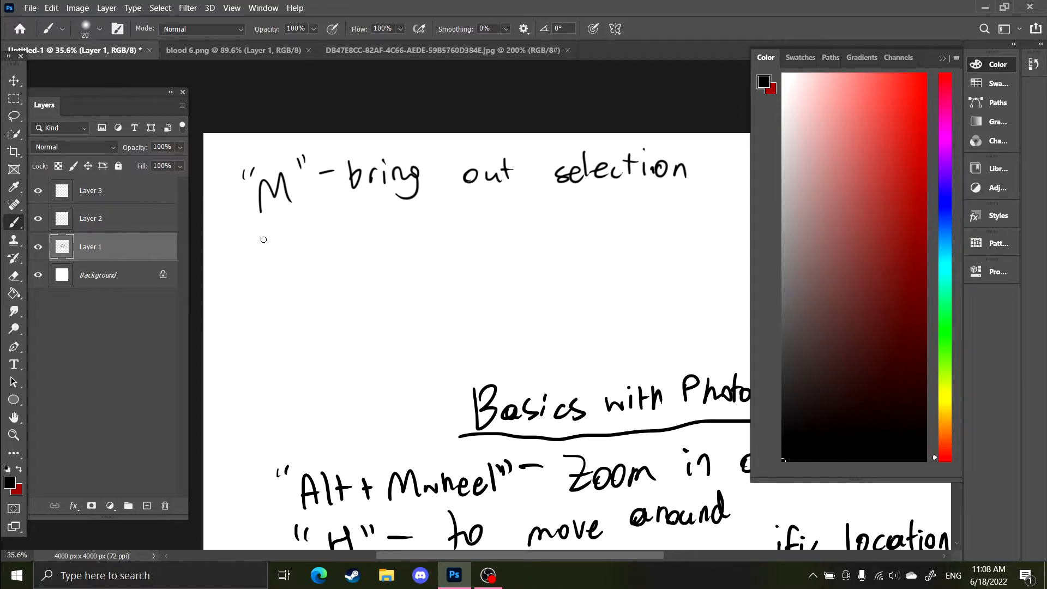
Handwrite '"V" -To move' on the next line below
{"action": "left_click_drag", "start_coordinate": [269, 225], "coordinate": [295, 229]}
{"action": "mouse_move", "coordinate": [309, 215]}
{"action": "left_mouse_down"}
{"action": "mouse_move", "coordinate": [307, 226]}
{"action": "mouse_move", "coordinate": [345, 236]}
{"action": "left_mouse_up"}
{"action": "mouse_move", "coordinate": [365, 218]}
{"action": "left_mouse_down"}
{"action": "mouse_move", "coordinate": [365, 245]}
{"action": "mouse_move", "coordinate": [373, 218]}
{"action": "left_mouse_up"}
{"action": "mouse_move", "coordinate": [383, 225]}
{"action": "left_mouse_down"}
{"action": "mouse_move", "coordinate": [475, 236]}
{"action": "mouse_move", "coordinate": [487, 223]}
{"action": "left_mouse_up"}
{"action": "left_click_drag", "start_coordinate": [494, 219], "coordinate": [516, 217]}
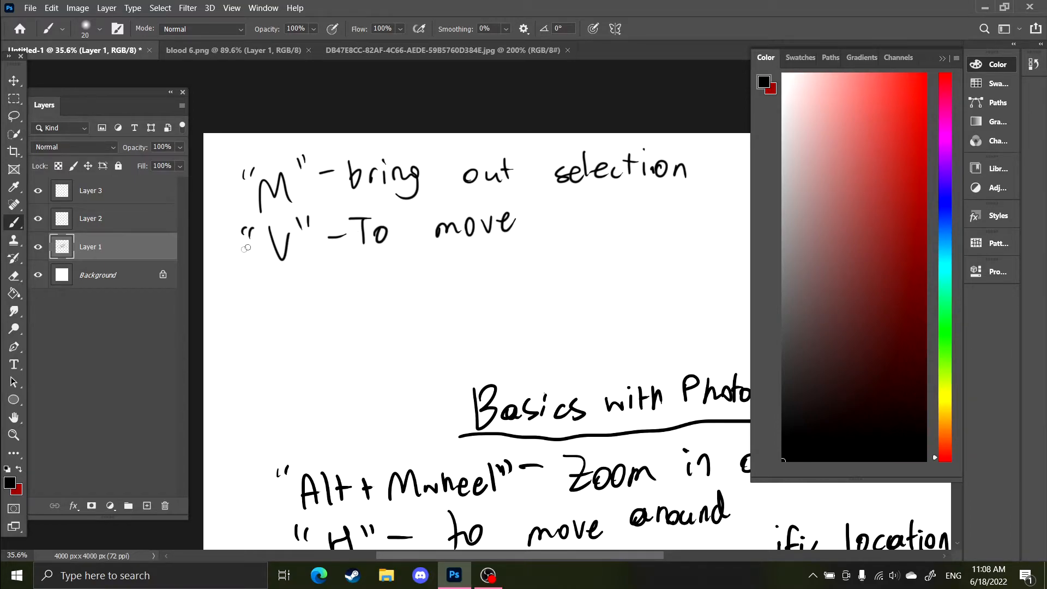
Handwrite '"Ctrl+d" -unselect' on the following line
{"action": "left_click_drag", "start_coordinate": [242, 295], "coordinate": [238, 301]}
{"action": "left_click_drag", "start_coordinate": [251, 295], "coordinate": [300, 314]}
{"action": "mouse_move", "coordinate": [304, 294]}
{"action": "left_mouse_down"}
{"action": "mouse_move", "coordinate": [306, 311]}
{"action": "mouse_move", "coordinate": [334, 312]}
{"action": "left_mouse_up"}
{"action": "left_click_drag", "start_coordinate": [352, 289], "coordinate": [351, 305]}
{"action": "left_click_drag", "start_coordinate": [346, 298], "coordinate": [383, 311]}
{"action": "mouse_move", "coordinate": [392, 281]}
{"action": "left_mouse_down"}
{"action": "mouse_move", "coordinate": [394, 307]}
{"action": "mouse_move", "coordinate": [394, 281]}
{"action": "mouse_move", "coordinate": [443, 292]}
{"action": "left_mouse_up"}
{"action": "mouse_move", "coordinate": [453, 282]}
{"action": "left_mouse_down"}
{"action": "mouse_move", "coordinate": [470, 300]}
{"action": "mouse_move", "coordinate": [507, 295]}
{"action": "left_mouse_up"}
{"action": "left_click_drag", "start_coordinate": [513, 285], "coordinate": [525, 287]}
{"action": "left_click_drag", "start_coordinate": [532, 283], "coordinate": [562, 289]}
{"action": "mouse_move", "coordinate": [570, 259]}
{"action": "left_mouse_down"}
{"action": "mouse_move", "coordinate": [568, 290]}
{"action": "mouse_move", "coordinate": [559, 275]}
{"action": "left_mouse_up"}
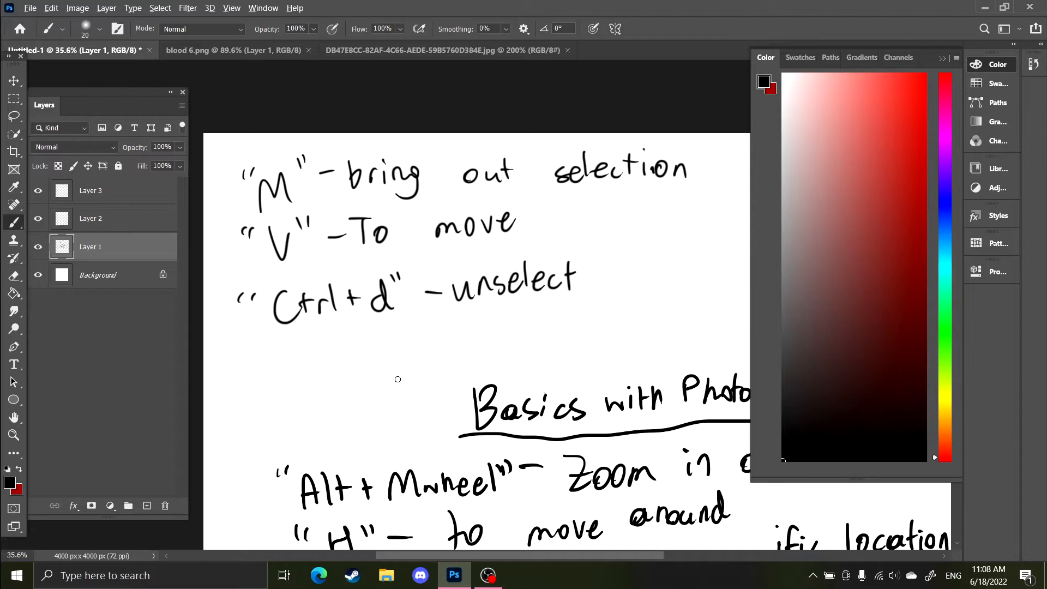
Switch to Layer 2 and draw a small smiley face below the notes
{"action": "scroll", "coordinate": [398, 380], "scroll_direction": "down", "scroll_amount": 3}
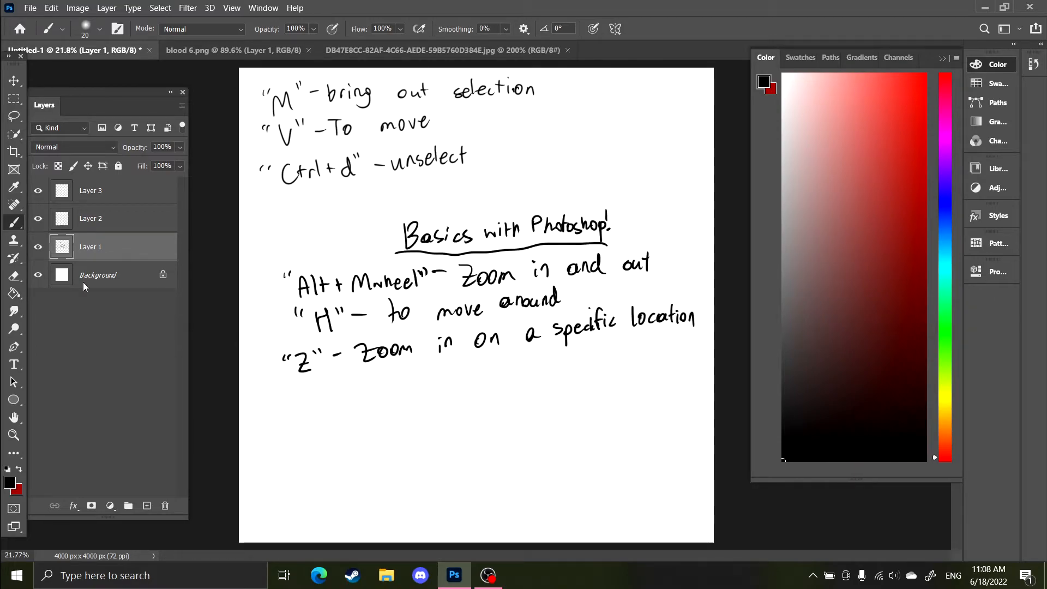
{"action": "left_click", "coordinate": [126, 221]}
{"action": "left_click_drag", "start_coordinate": [491, 404], "coordinate": [520, 430]}
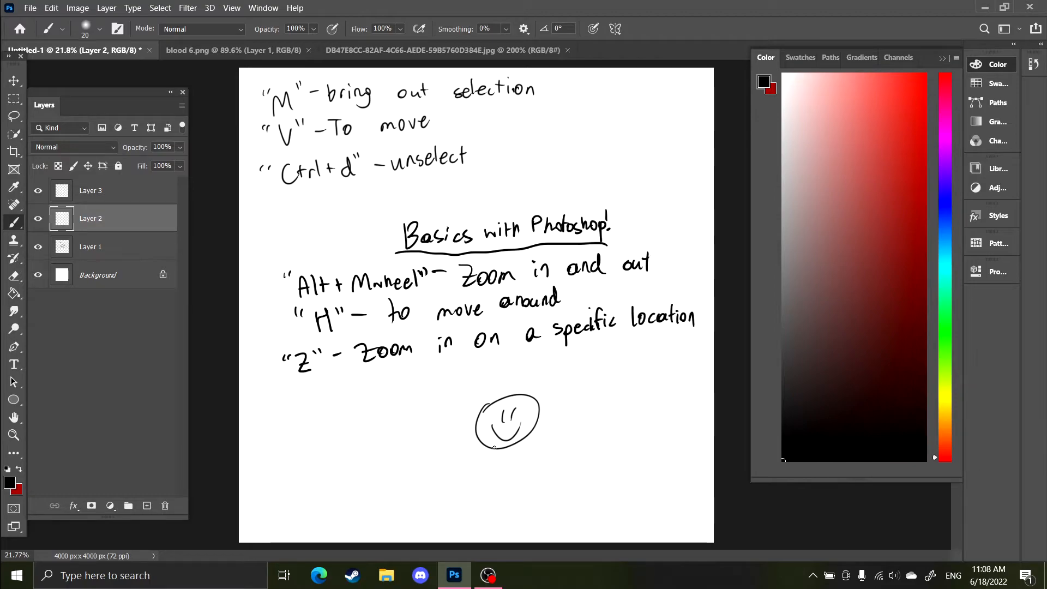
Select the smiley with the Rectangular Marquee and move it up beside the shortcut notes
{"action": "key", "text": "m"}
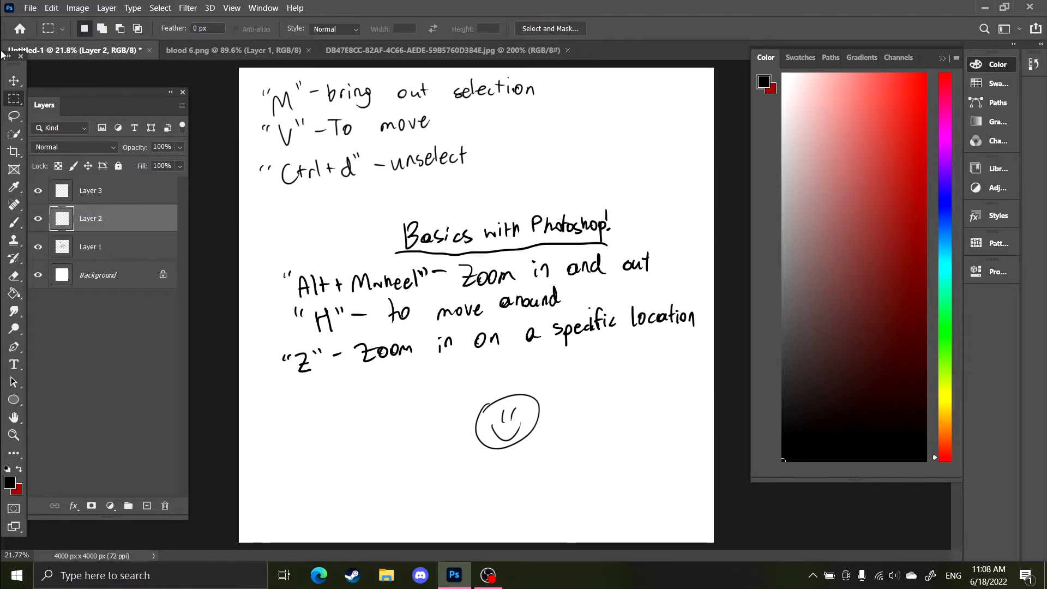
{"action": "left_click_drag", "start_coordinate": [457, 461], "coordinate": [557, 367]}
{"action": "key", "text": "v"}
{"action": "mouse_move", "coordinate": [530, 431]}
{"action": "left_mouse_down"}
{"action": "mouse_move", "coordinate": [515, 441]}
{"action": "mouse_move", "coordinate": [523, 388]}
{"action": "mouse_move", "coordinate": [517, 436]}
{"action": "mouse_move", "coordinate": [657, 247]}
{"action": "mouse_move", "coordinate": [615, 127]}
{"action": "left_mouse_up"}
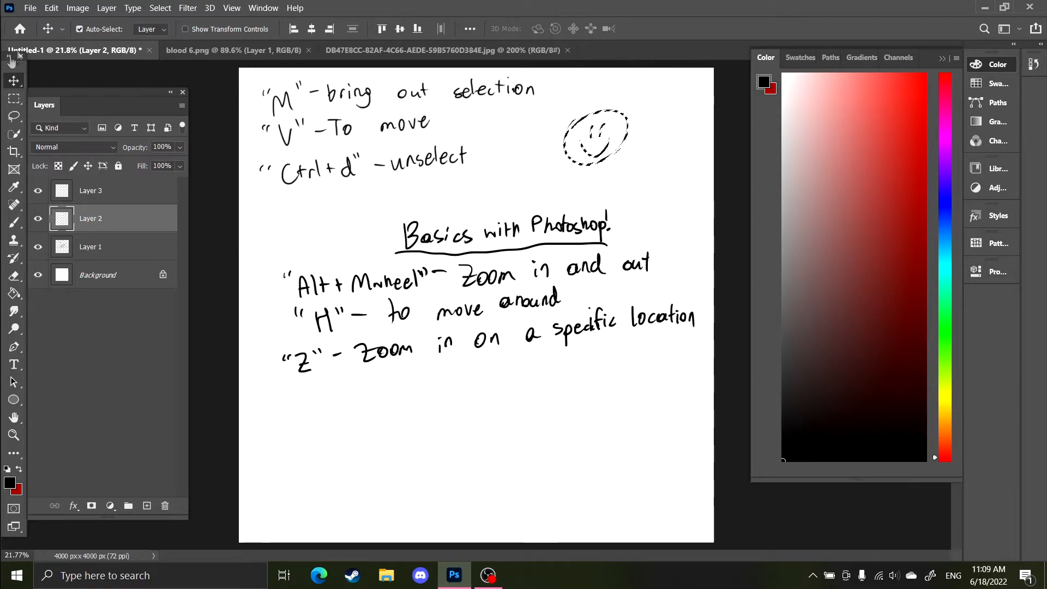
Free-transform the selected smiley, stretching it into a tall oval, and commit the transform
{"action": "key", "text": "ctrl+t"}
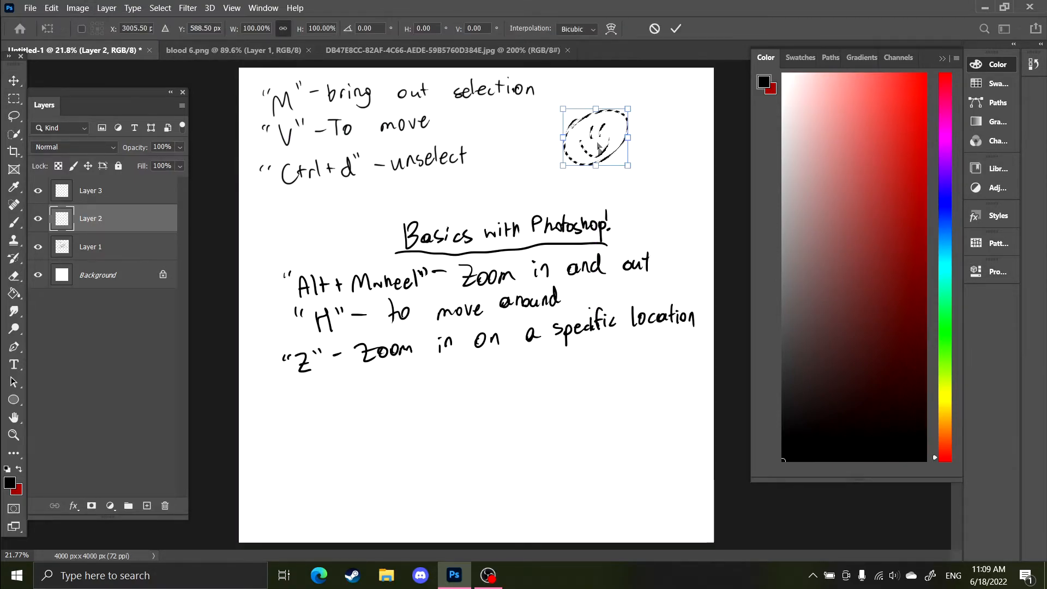
{"action": "left_click_drag", "start_coordinate": [578, 146], "coordinate": [578, 147]}
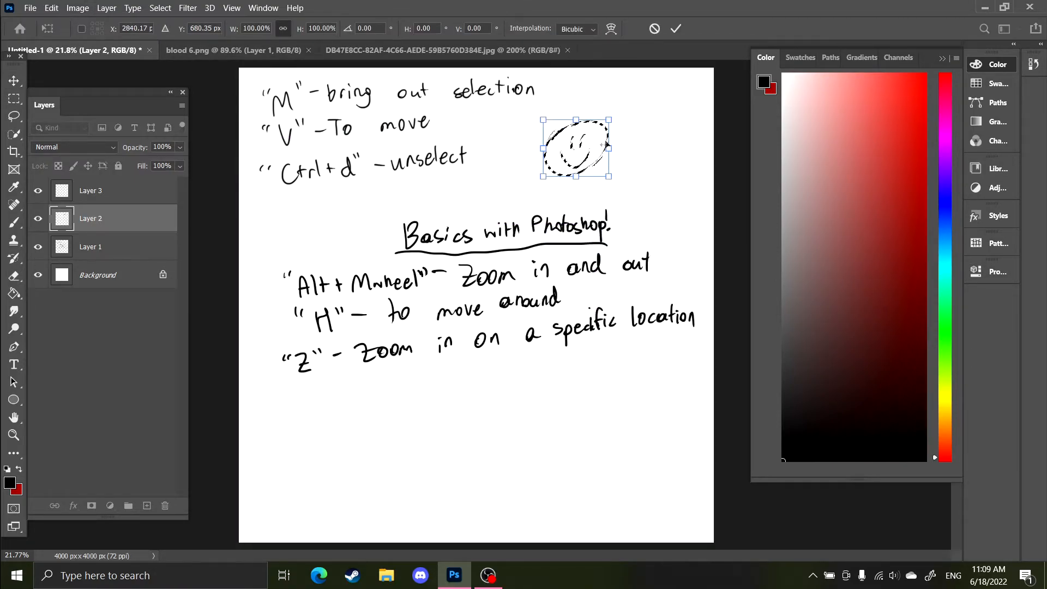
{"action": "left_click_drag", "start_coordinate": [617, 116], "coordinate": [636, 137]}
{"action": "left_click_drag", "start_coordinate": [576, 178], "coordinate": [576, 385]}
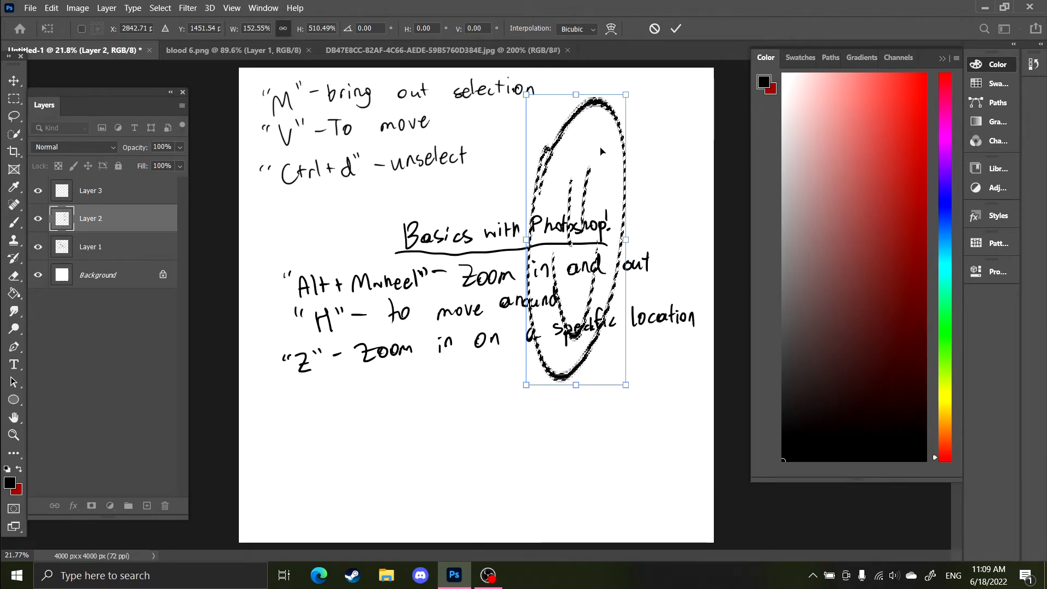
{"action": "left_click_drag", "start_coordinate": [603, 151], "coordinate": [649, 137]}
{"action": "key", "text": "Return"}
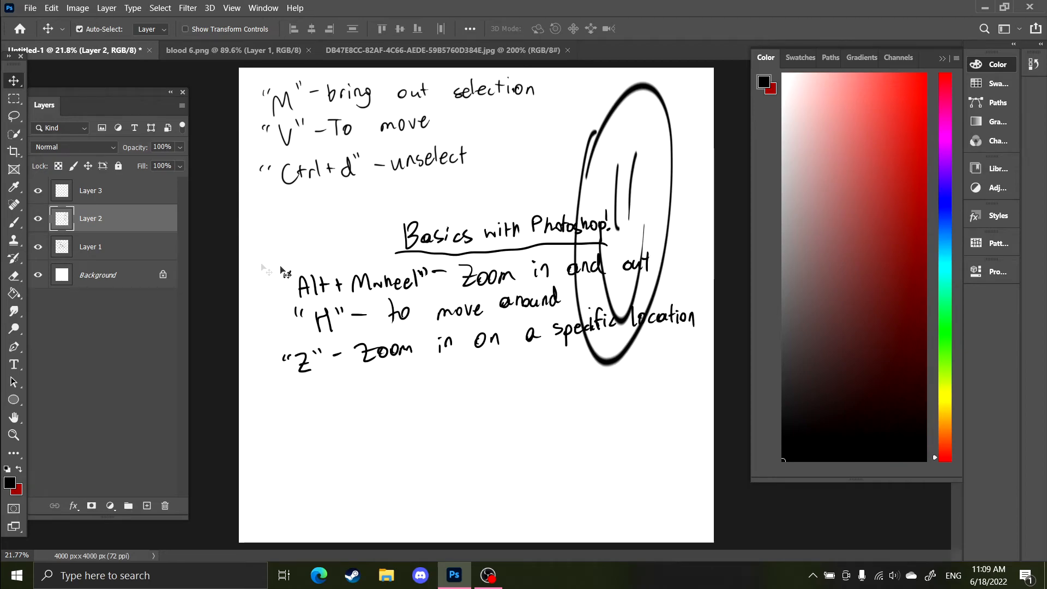
Delete Layer 2 and make Layer 3 the active layer with the Brush tool
{"action": "key", "text": "Delete"}
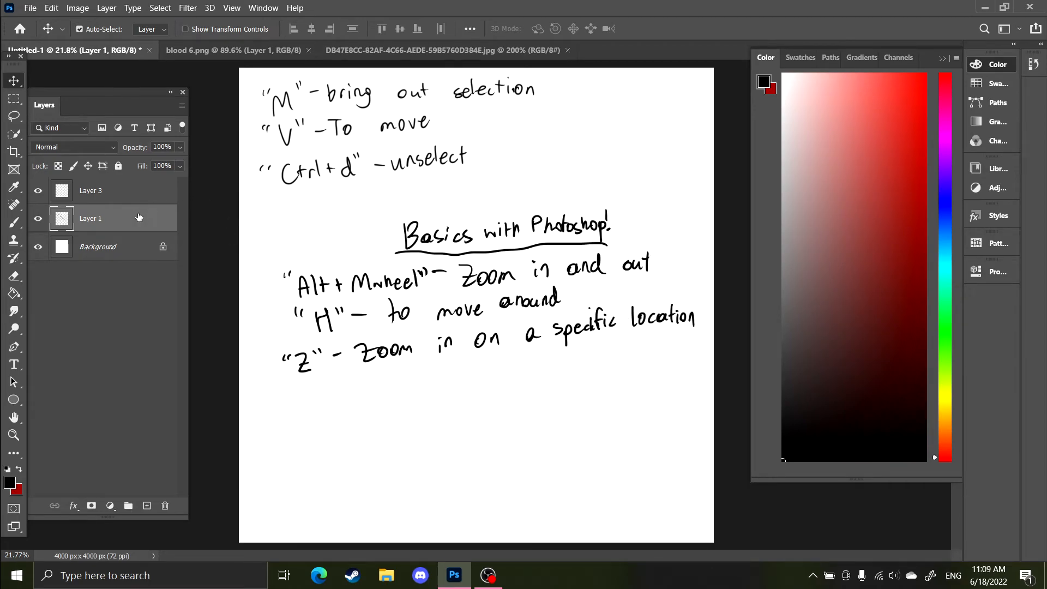
{"action": "key", "text": "b"}
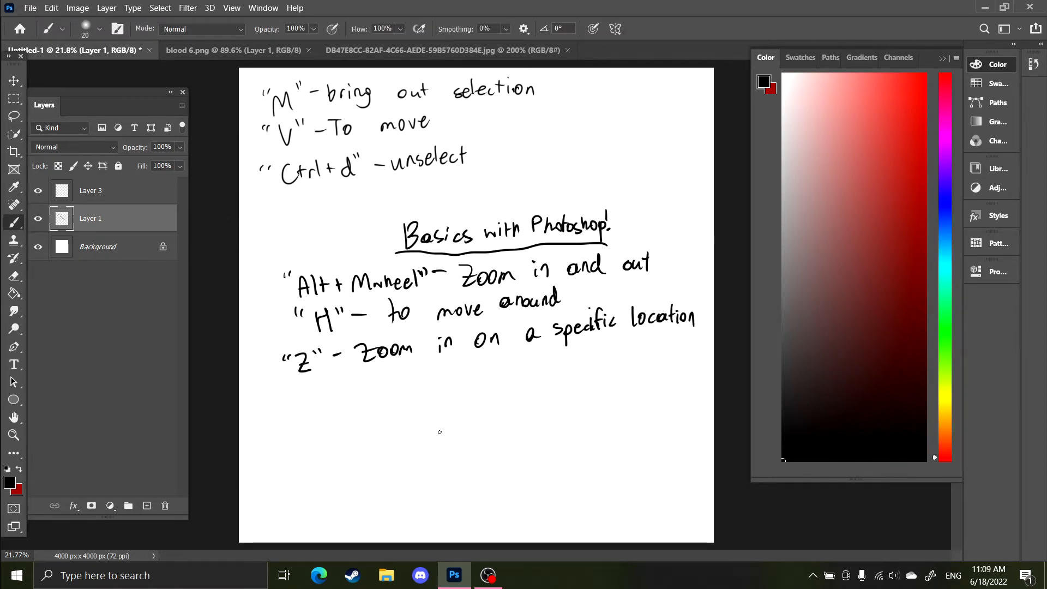
{"action": "left_click", "coordinate": [147, 188]}
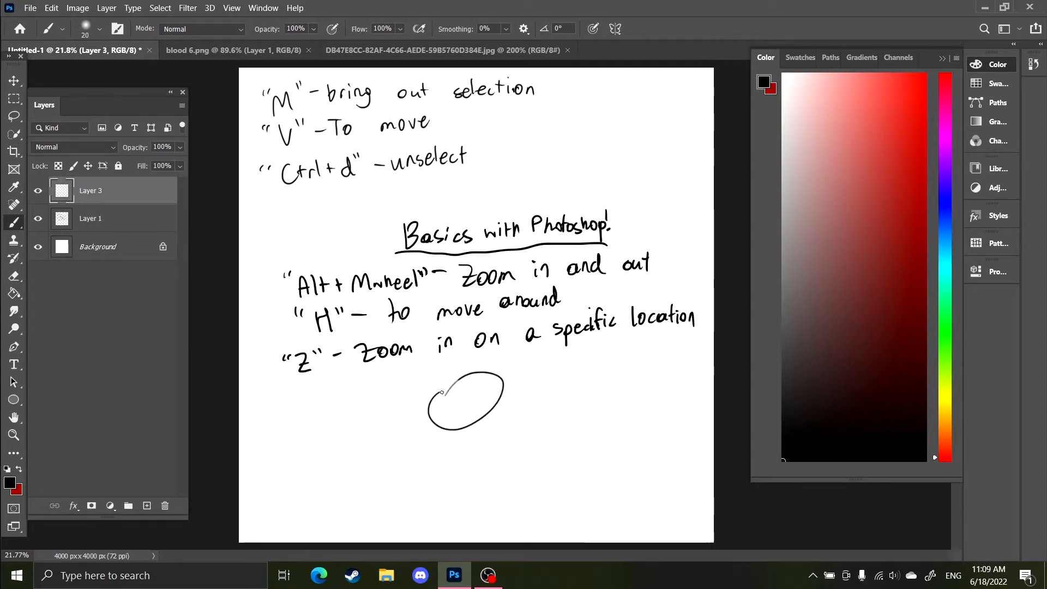
Draw a smiley face on Layer 3 below the notes and move it slightly down and right
{"action": "left_click_drag", "start_coordinate": [449, 408], "coordinate": [472, 398]}
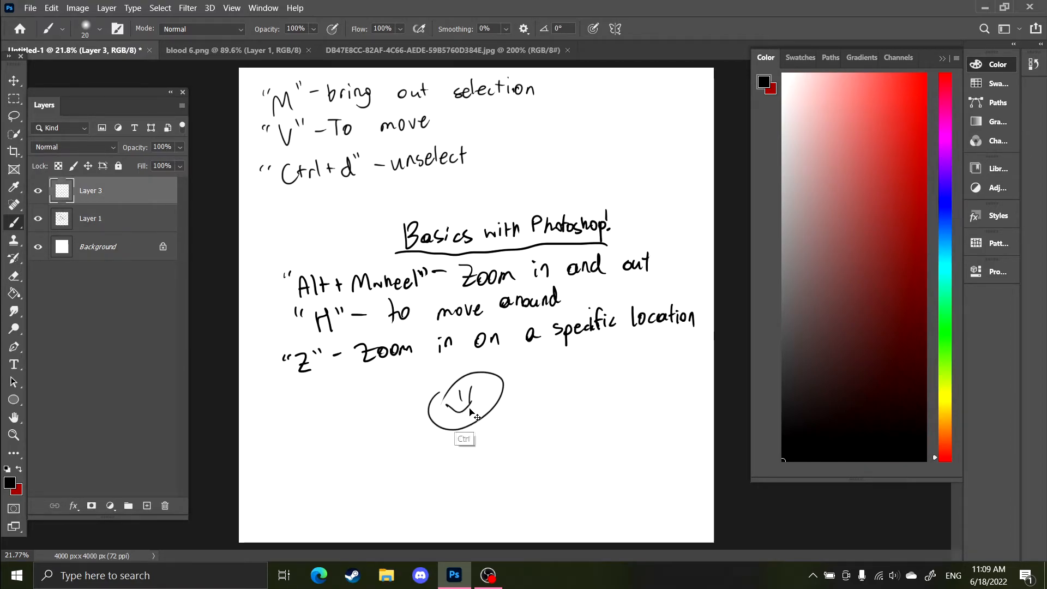
{"action": "key", "text": "ctrl+z"}
{"action": "key", "text": "ctrl+z"}
{"action": "key", "text": "e"}
{"action": "left_click_drag", "start_coordinate": [465, 396], "coordinate": [473, 400]}
{"action": "key", "text": "b"}
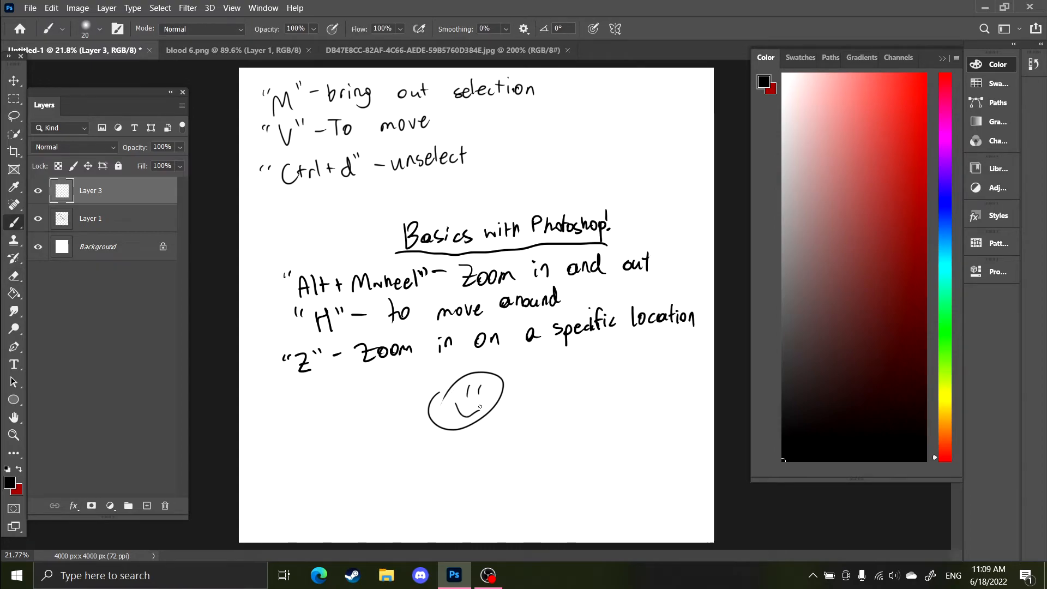
{"action": "key", "text": "v"}
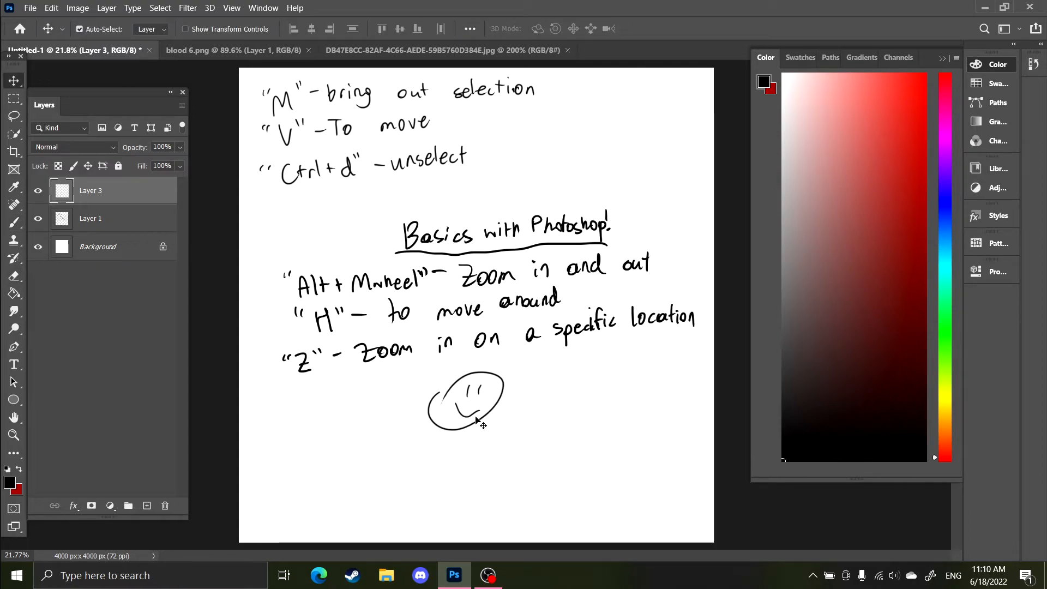
{"action": "mouse_move", "coordinate": [480, 429]}
{"action": "left_mouse_down"}
{"action": "mouse_move", "coordinate": [503, 443]}
{"action": "mouse_move", "coordinate": [512, 435]}
{"action": "left_mouse_up"}
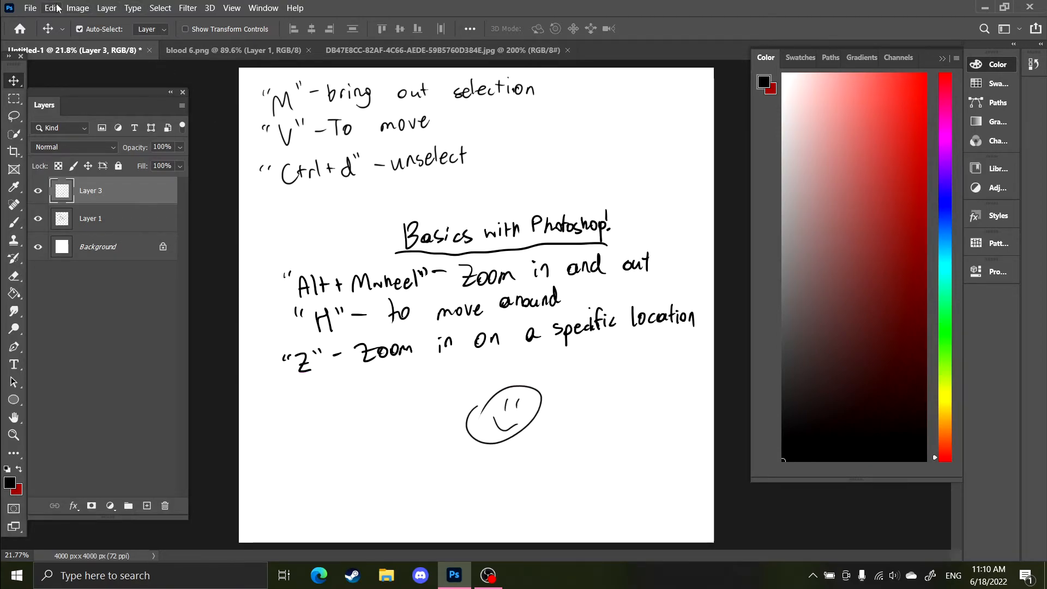
Rotate the canvas 90° clockwise, then undo the rotation
{"action": "left_click", "coordinate": [78, 7]}
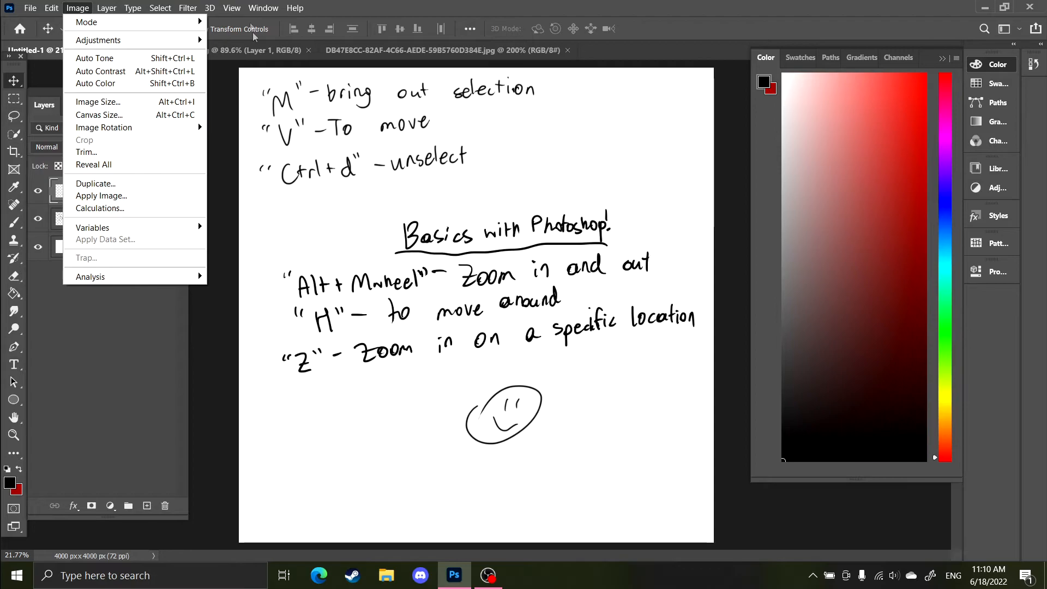
{"action": "left_click", "coordinate": [250, 33]}
{"action": "left_click", "coordinate": [77, 7]}
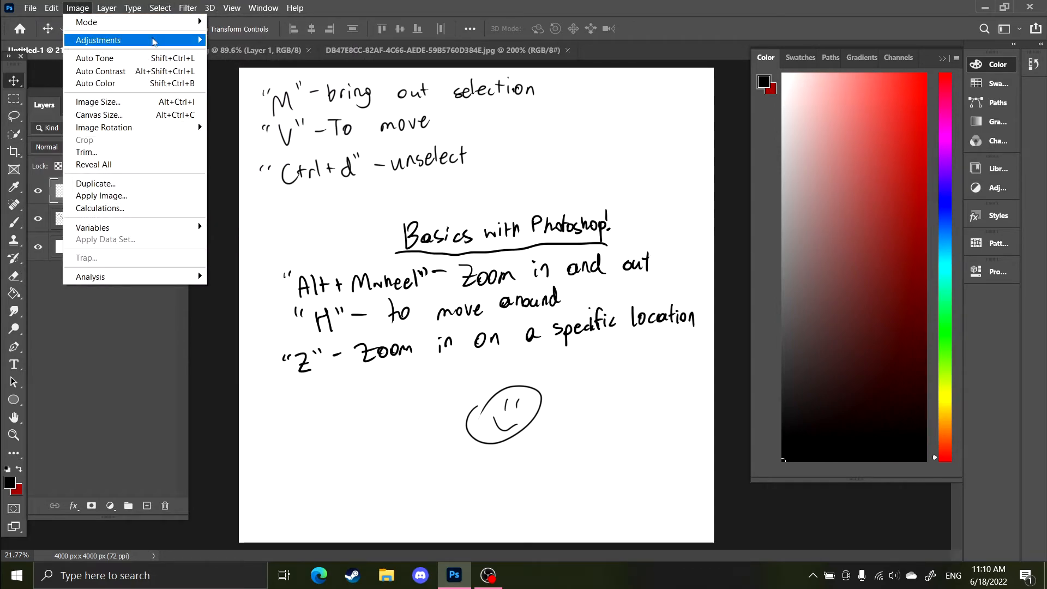
{"action": "mouse_move", "coordinate": [153, 42]}
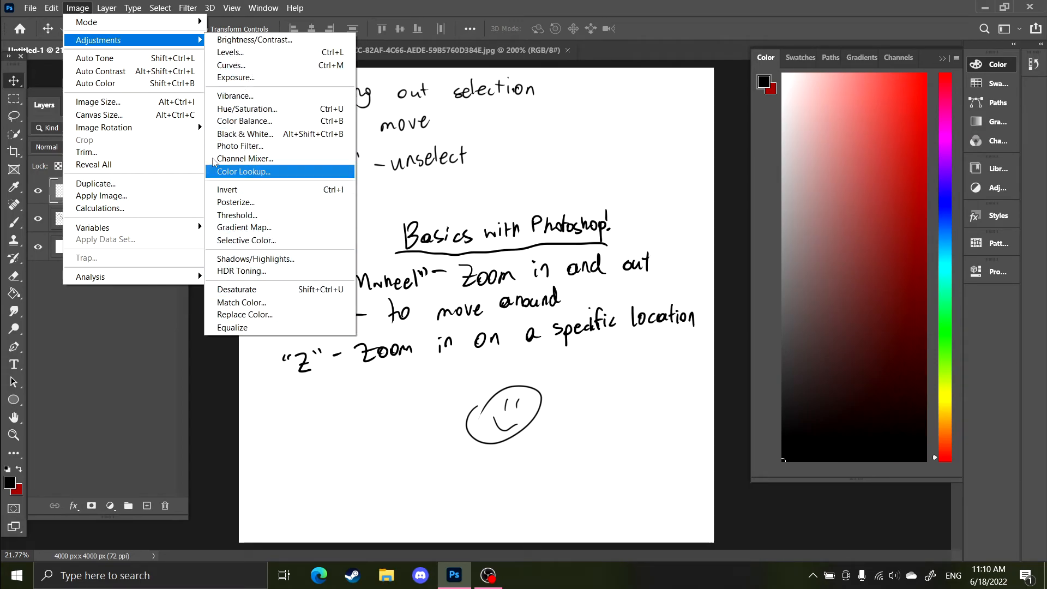
{"action": "mouse_move", "coordinate": [155, 128]}
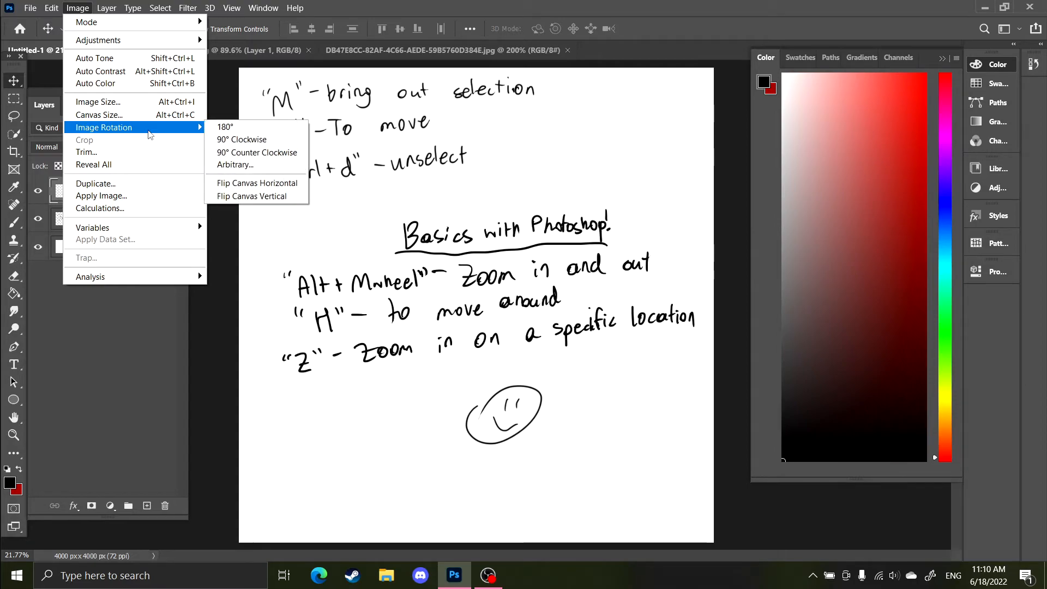
{"action": "left_click", "coordinate": [251, 139]}
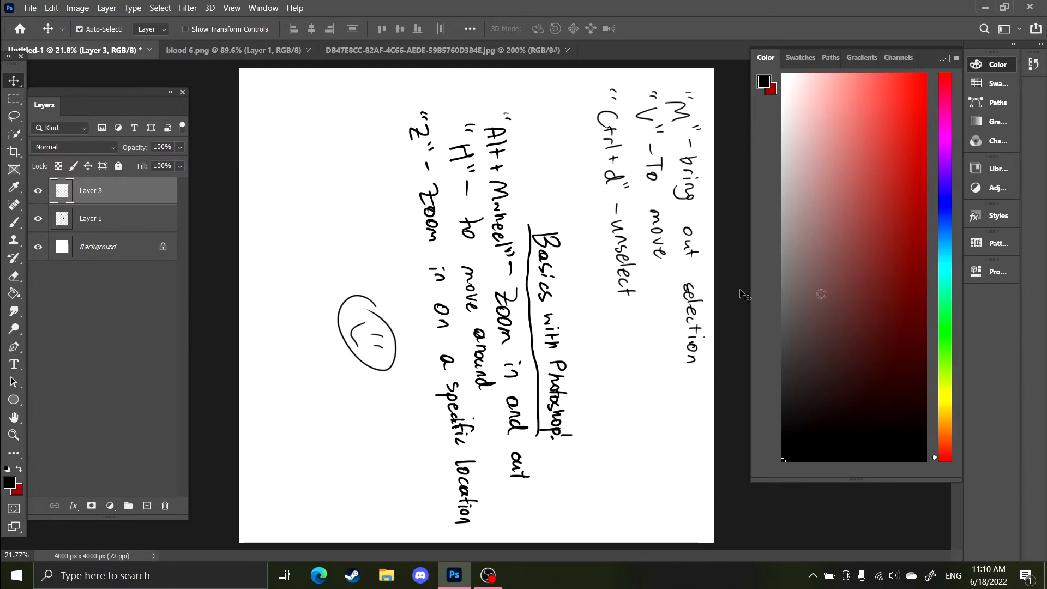
{"action": "key", "text": "ctrl+z"}
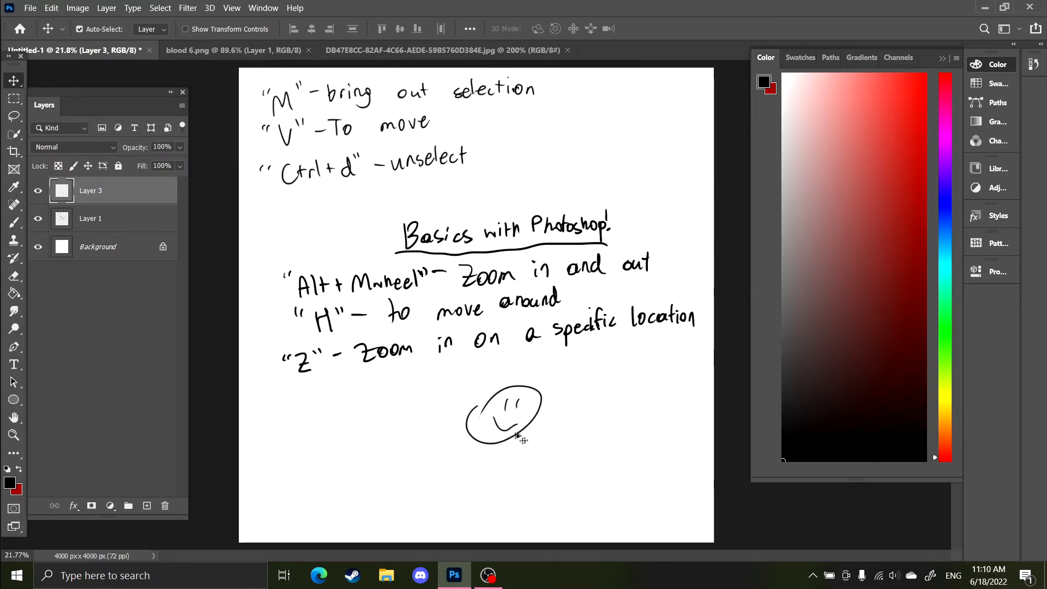
Nudge the smiley slightly left and flip Layer 3 horizontally
{"action": "mouse_move", "coordinate": [502, 433]}
{"action": "left_mouse_down"}
{"action": "mouse_move", "coordinate": [478, 447]}
{"action": "mouse_move", "coordinate": [481, 433]}
{"action": "left_mouse_up"}
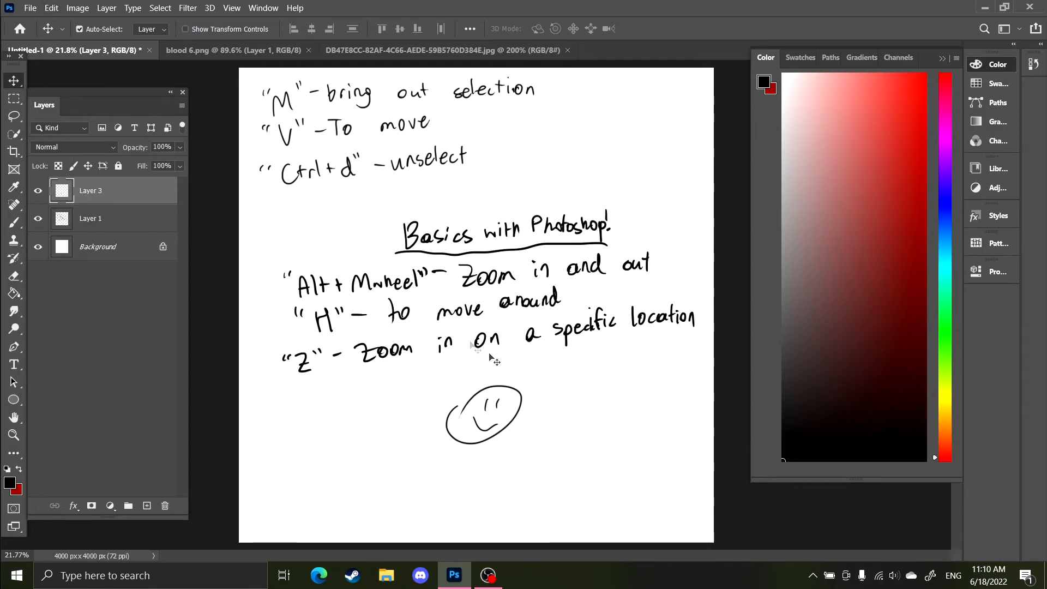
{"action": "left_click", "coordinate": [52, 7]}
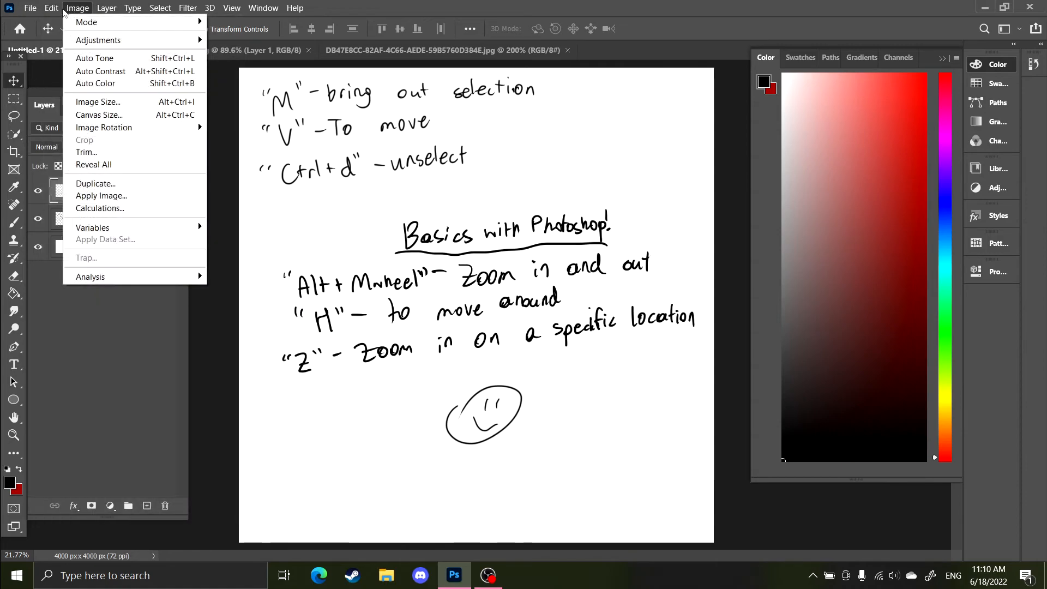
{"action": "mouse_move", "coordinate": [170, 303]}
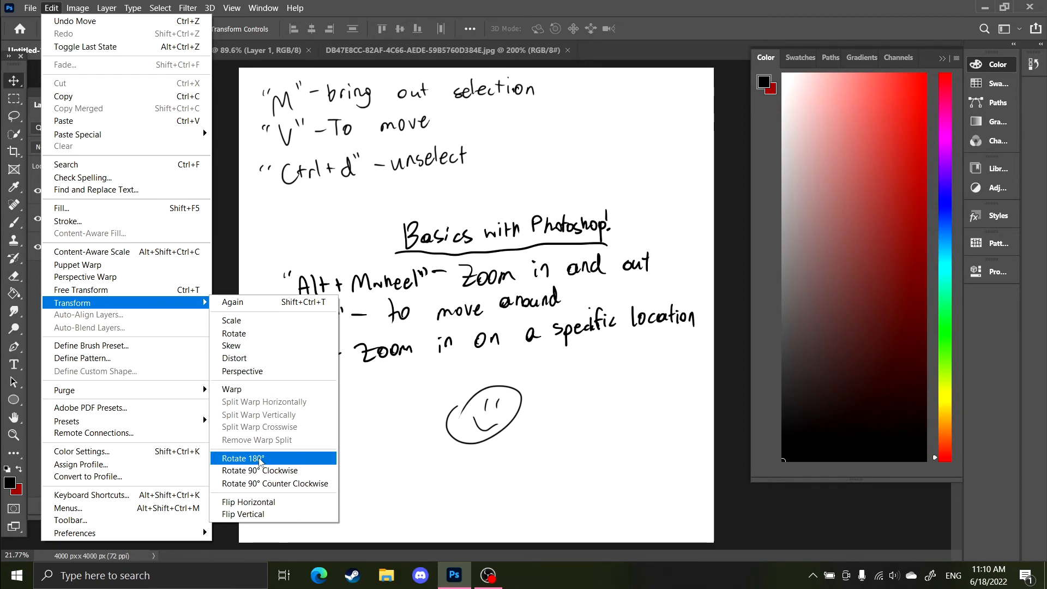
{"action": "left_click", "coordinate": [268, 508]}
Move the flipped smiley right below the notes, then delete Layer 3
{"action": "left_click", "coordinate": [489, 433]}
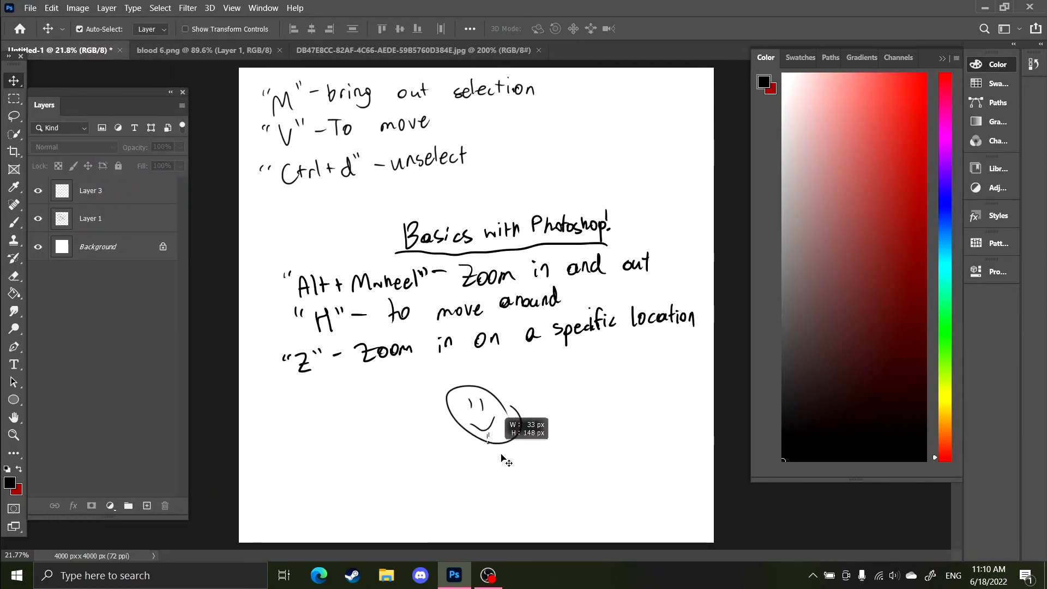
{"action": "left_click", "coordinate": [457, 431]}
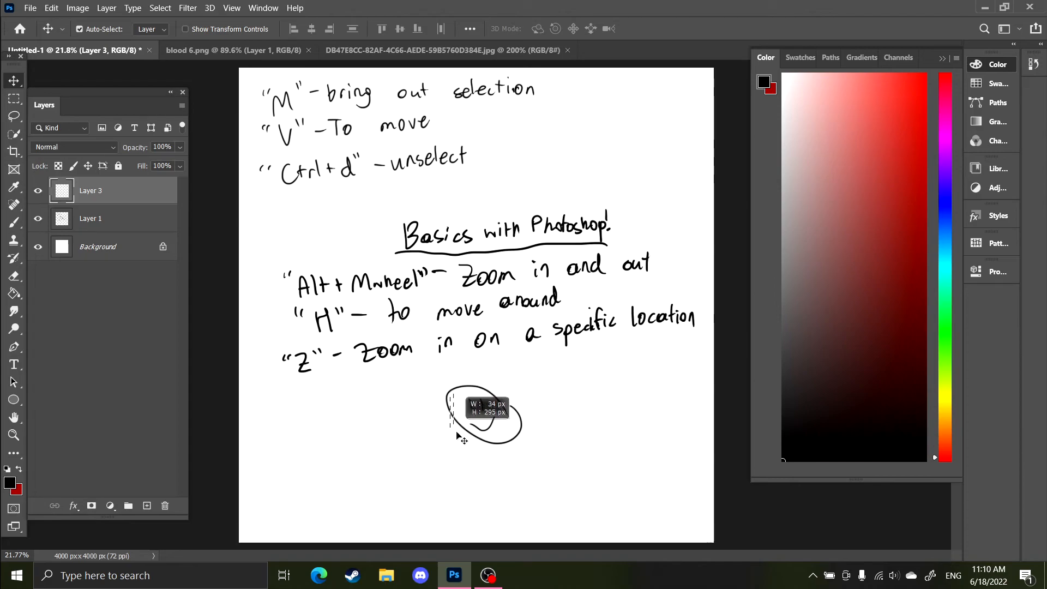
{"action": "left_click_drag", "start_coordinate": [479, 430], "coordinate": [606, 430]}
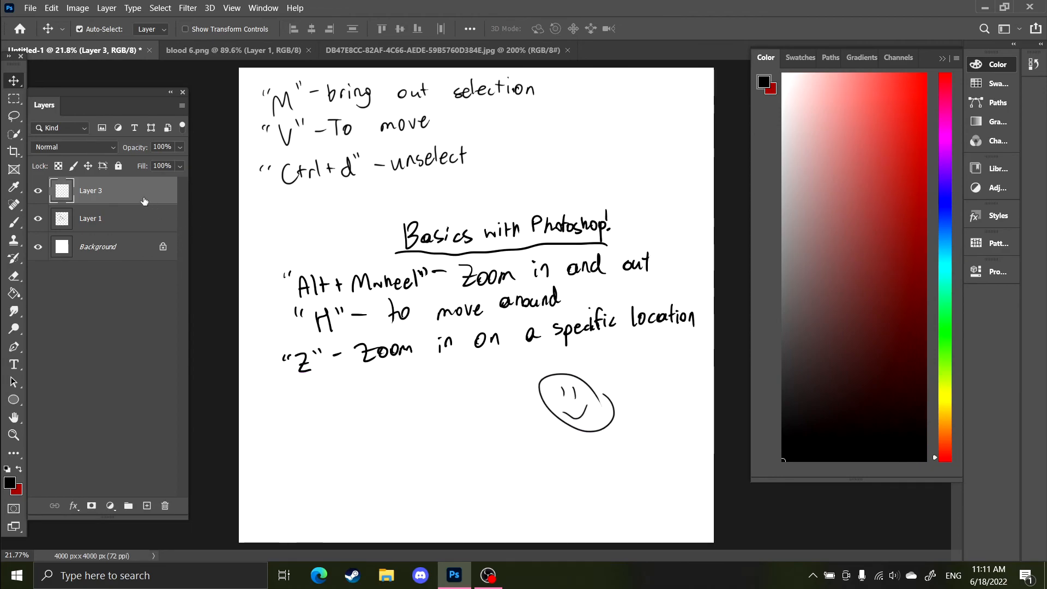
{"action": "key", "text": "Delete"}
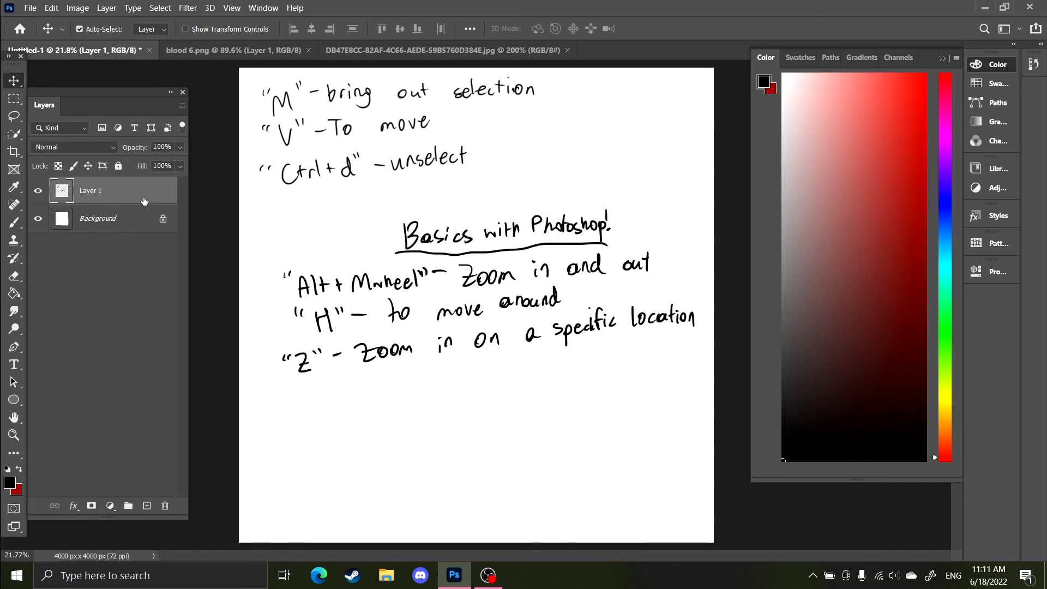
Zoom in and out of the canvas and pan around the handwritten shortcut notes
{"action": "scroll", "coordinate": [404, 203], "scroll_direction": "up", "scroll_amount": 5}
{"action": "scroll", "coordinate": [403, 203], "scroll_direction": "down", "scroll_amount": 5}
{"action": "scroll", "coordinate": [404, 203], "scroll_direction": "up", "scroll_amount": 2}
{"action": "scroll", "coordinate": [403, 203], "scroll_direction": "up", "scroll_amount": 2}
{"action": "scroll", "coordinate": [404, 205], "scroll_direction": "down", "scroll_amount": 4}
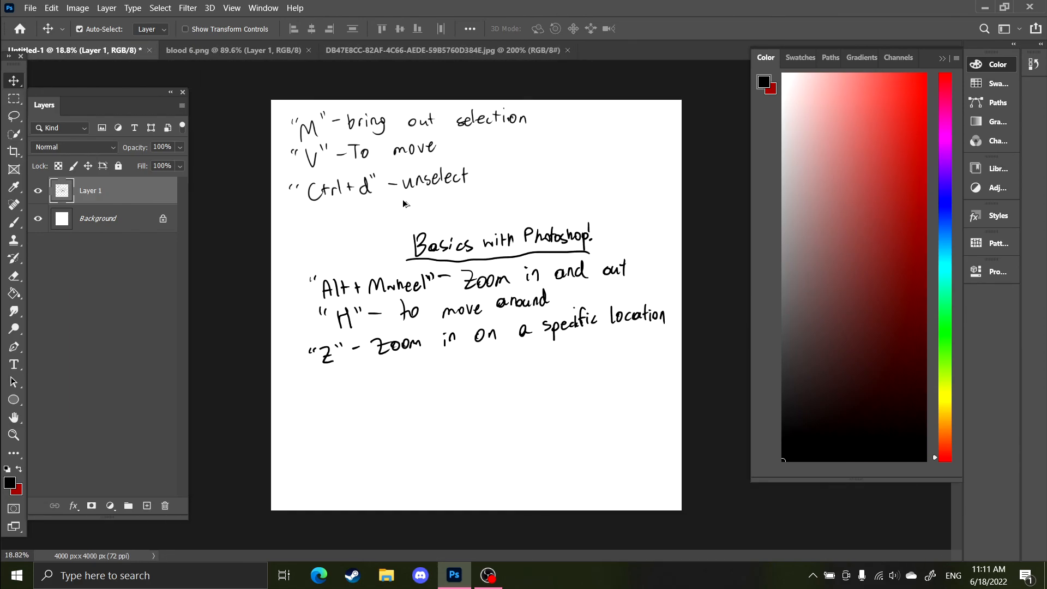
{"action": "scroll", "coordinate": [408, 205], "scroll_direction": "up", "scroll_amount": 4}
{"action": "scroll", "coordinate": [429, 262], "scroll_direction": "down", "scroll_amount": 3}
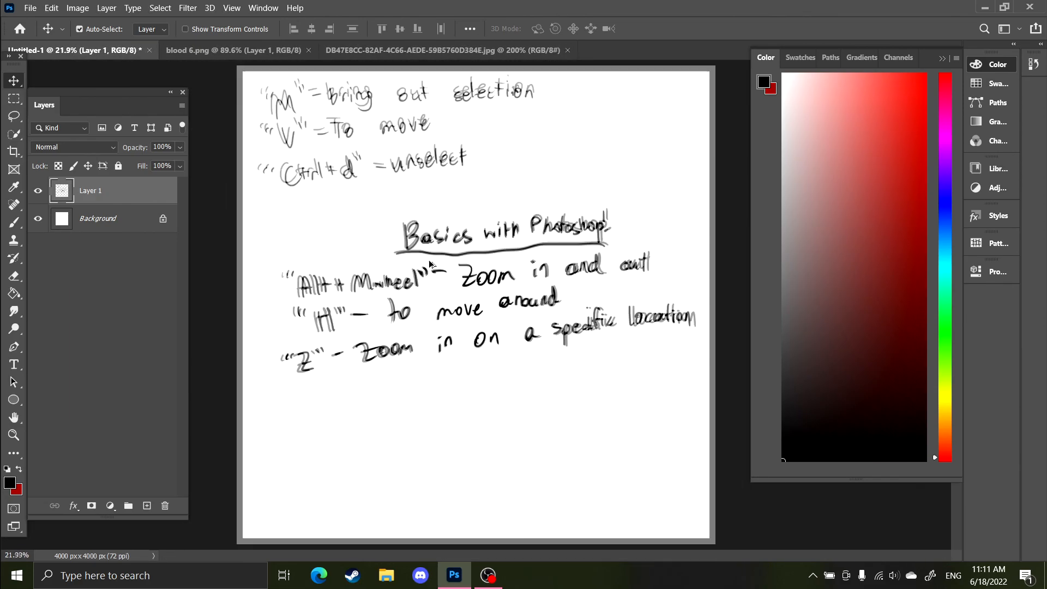
{"action": "scroll", "coordinate": [419, 255], "scroll_direction": "up", "scroll_amount": 2}
{"action": "scroll", "coordinate": [419, 259], "scroll_direction": "up", "scroll_amount": 1}
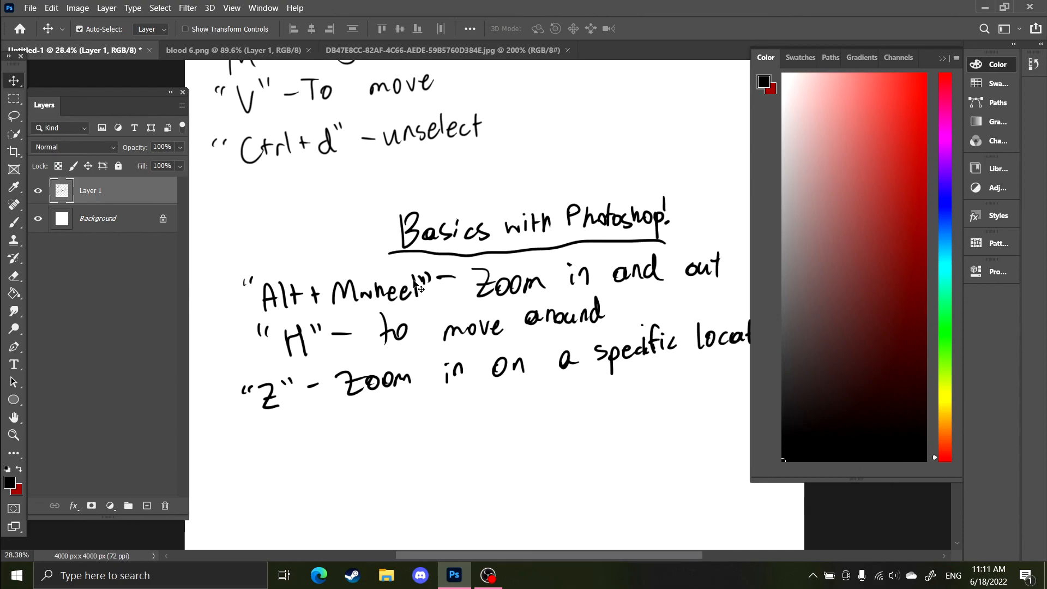
{"action": "left_click_drag", "start_coordinate": [380, 225], "coordinate": [377, 306]}
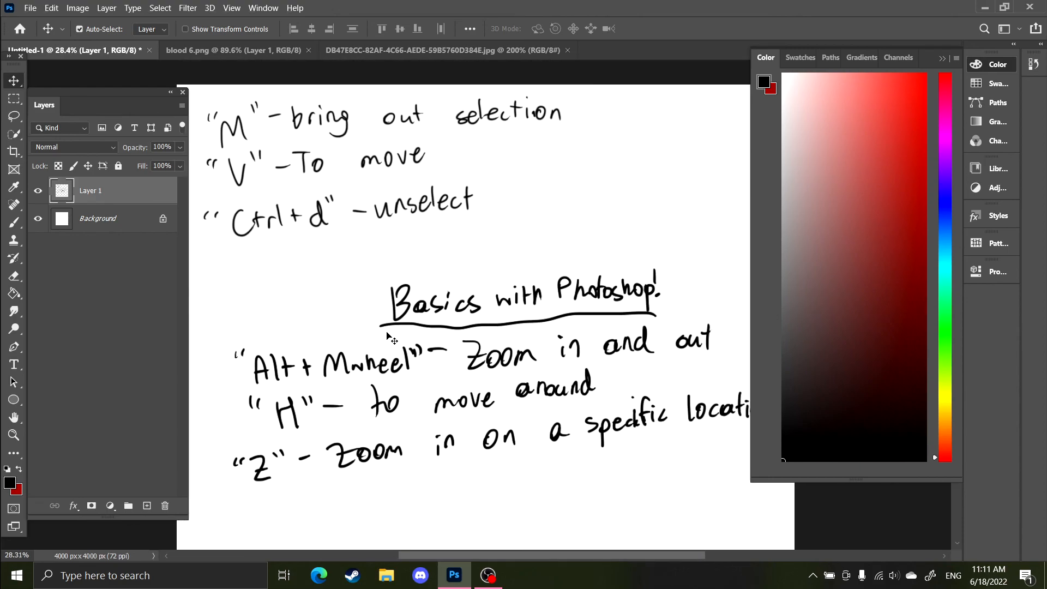
{"action": "scroll", "coordinate": [377, 314], "scroll_direction": "down", "scroll_amount": 2}
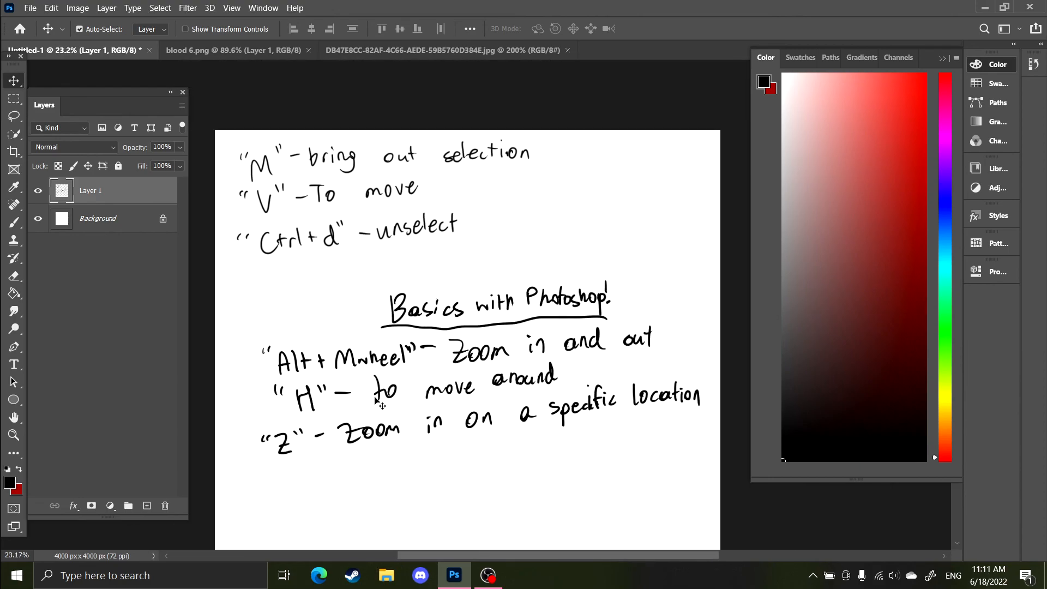